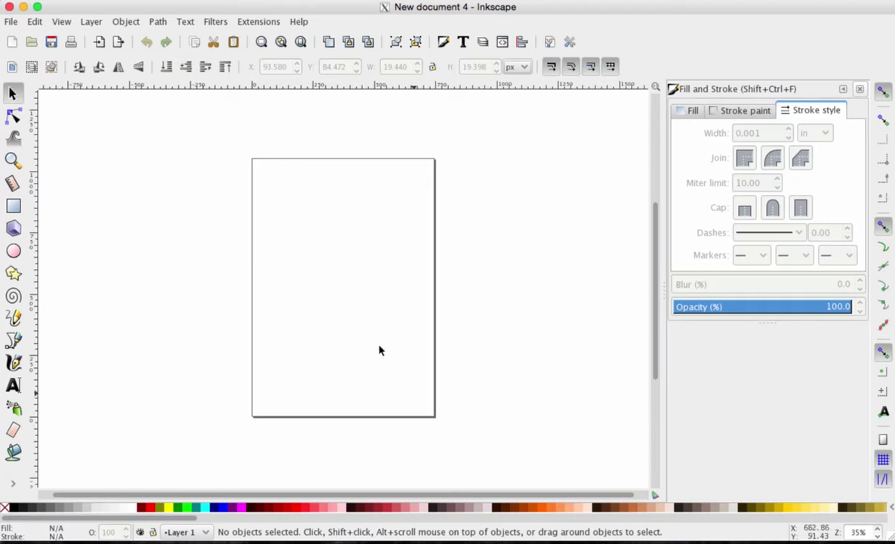
{"action": "left_click", "coordinate": [12, 23]}
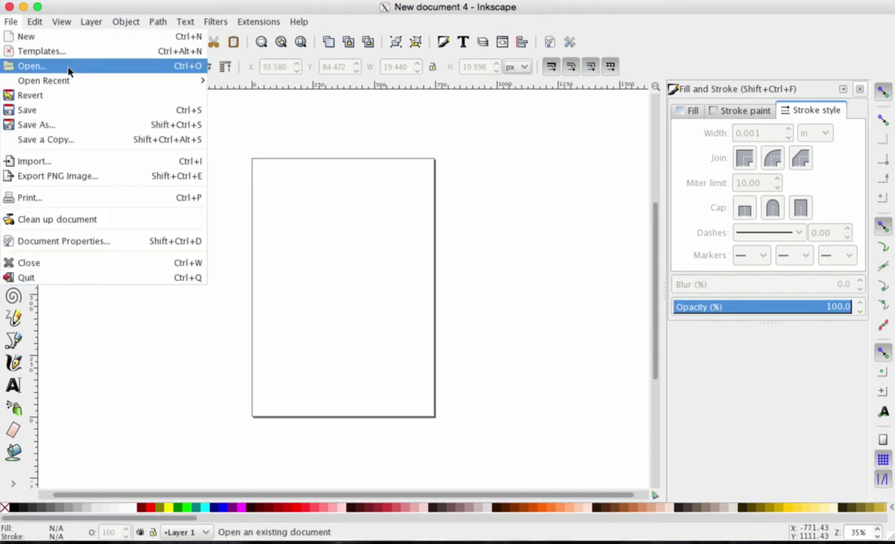
{"action": "left_click", "coordinate": [69, 71]}
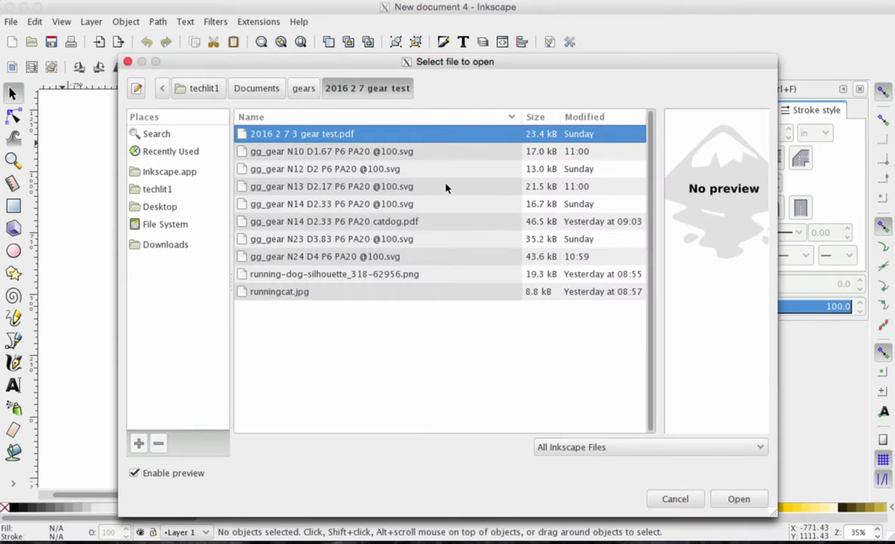
{"action": "left_click", "coordinate": [432, 187]}
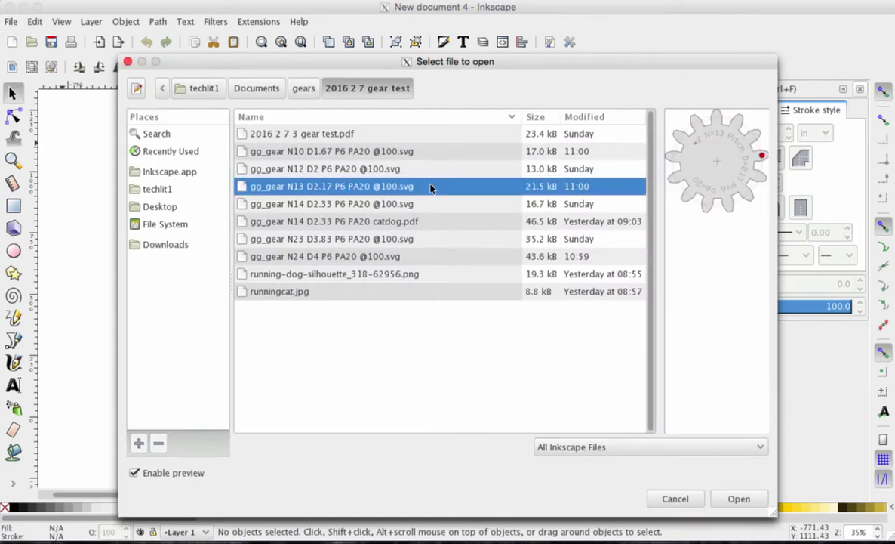
{"action": "left_click", "coordinate": [729, 497]}
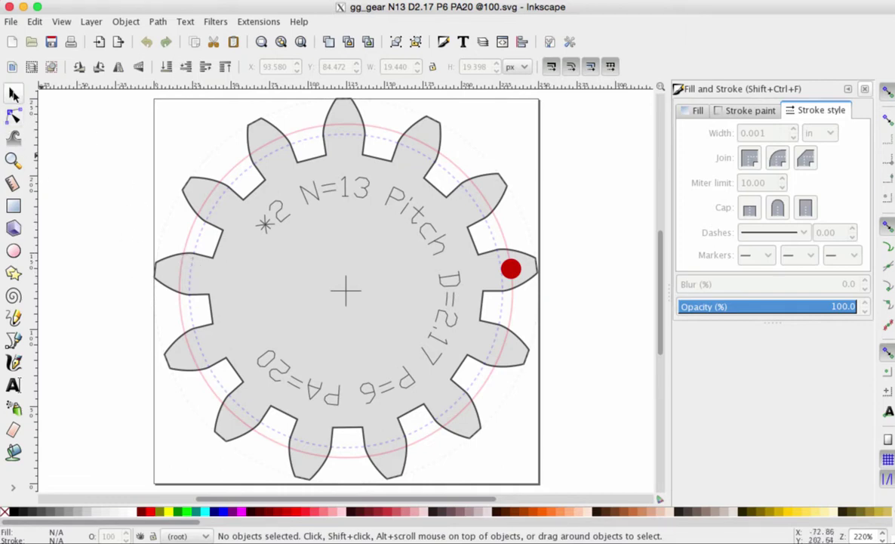
- Delete the centre cross, circular label text, guide circles group and red dot, then select the gear
{"action": "left_click", "coordinate": [14, 92]}
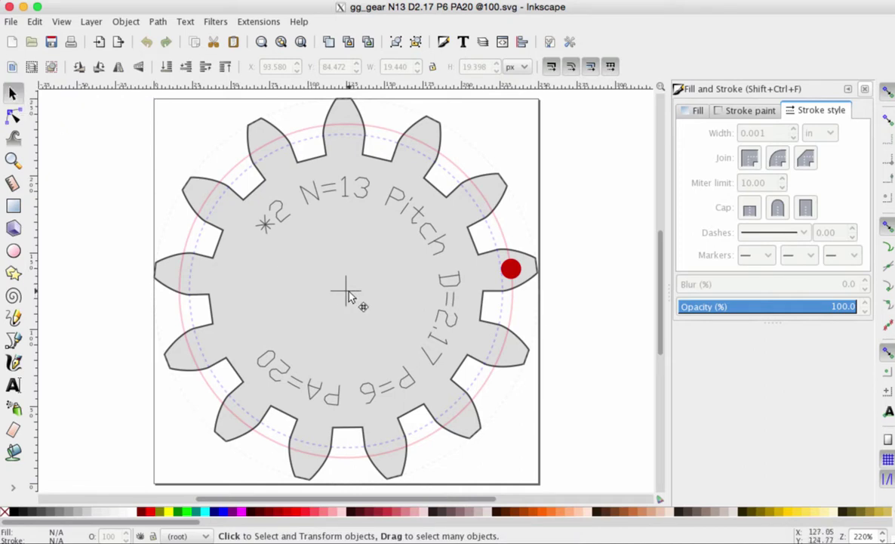
{"action": "left_click", "coordinate": [349, 296]}
{"action": "key", "text": "Delete"}
{"action": "left_click", "coordinate": [323, 197]}
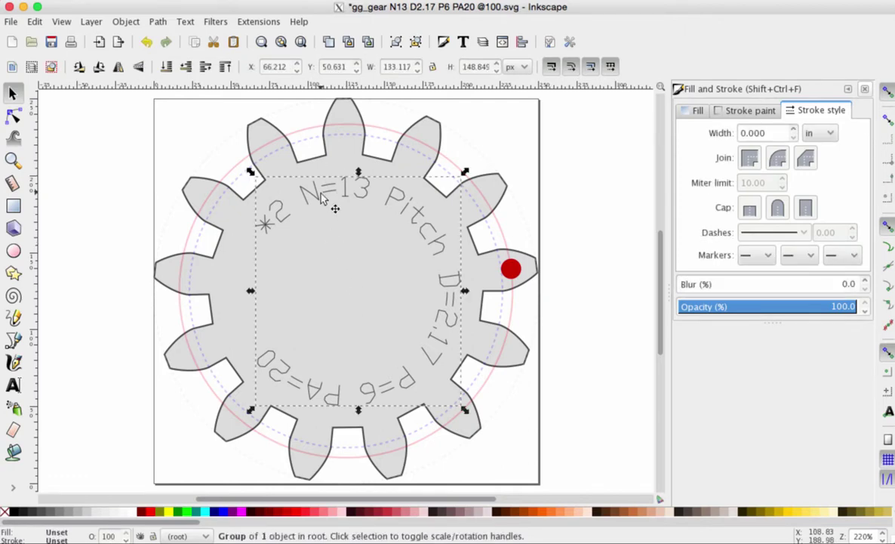
{"action": "key", "text": "Delete"}
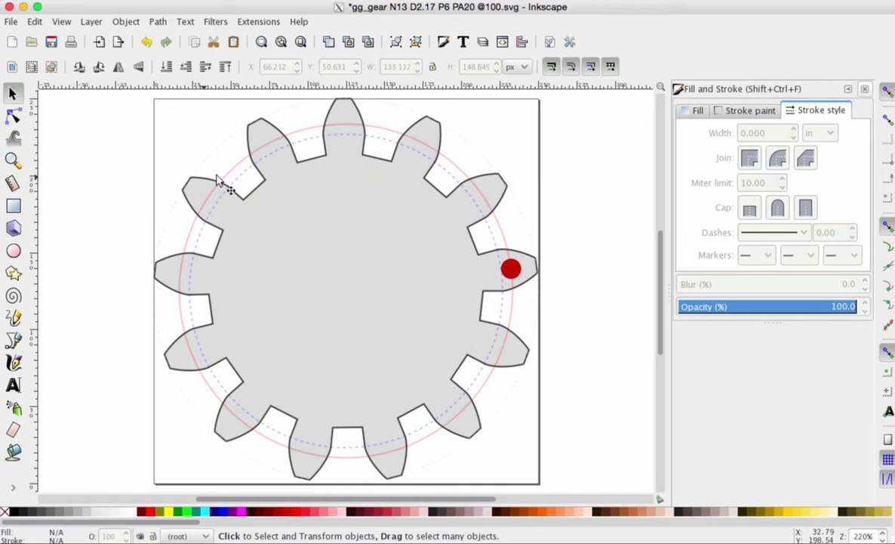
{"action": "left_click", "coordinate": [233, 179]}
{"action": "key", "text": "Delete"}
{"action": "left_click", "coordinate": [512, 275]}
{"action": "key", "text": "Delete"}
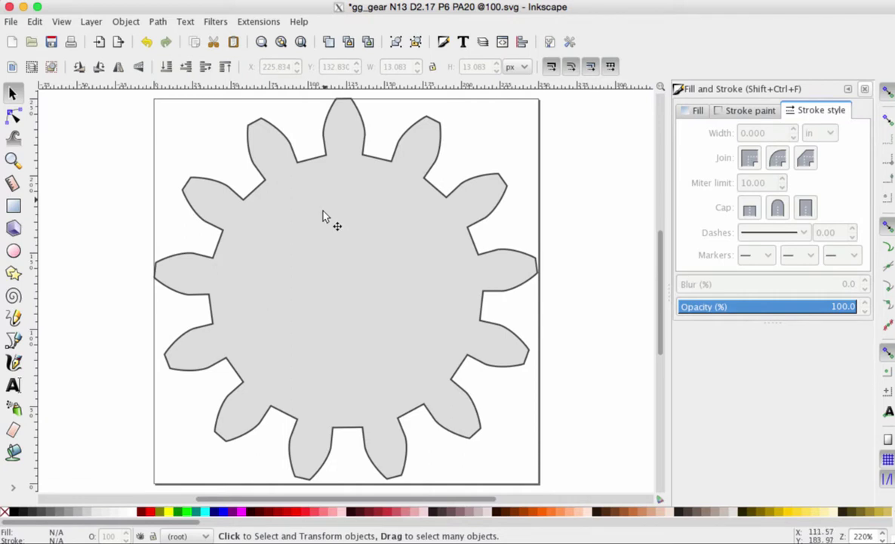
{"action": "left_click", "coordinate": [322, 224]}
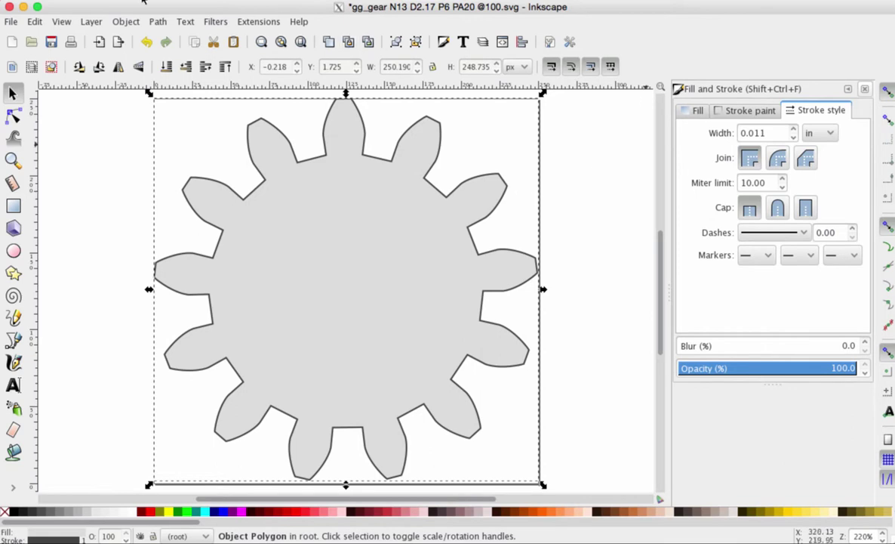
- In Fill and Stroke, set the gear's fill to No paint
{"action": "left_click", "coordinate": [119, 23]}
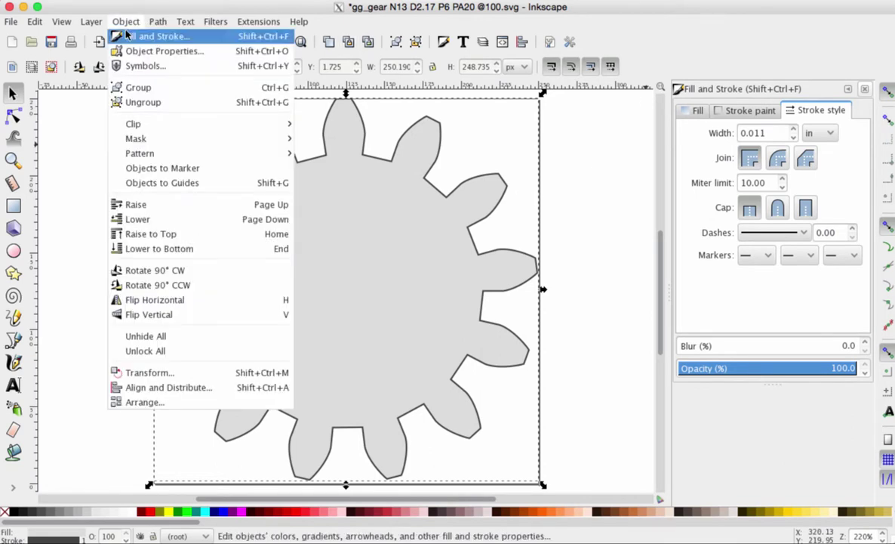
{"action": "left_click", "coordinate": [127, 35]}
{"action": "left_click", "coordinate": [698, 111]}
{"action": "left_click", "coordinate": [741, 111]}
{"action": "left_click", "coordinate": [806, 111]}
{"action": "left_click", "coordinate": [696, 111]}
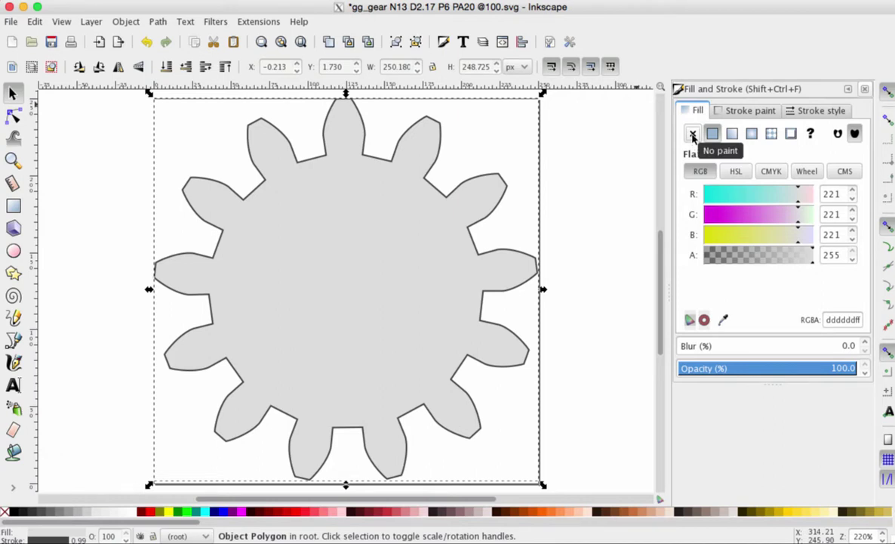
{"action": "left_click", "coordinate": [692, 134]}
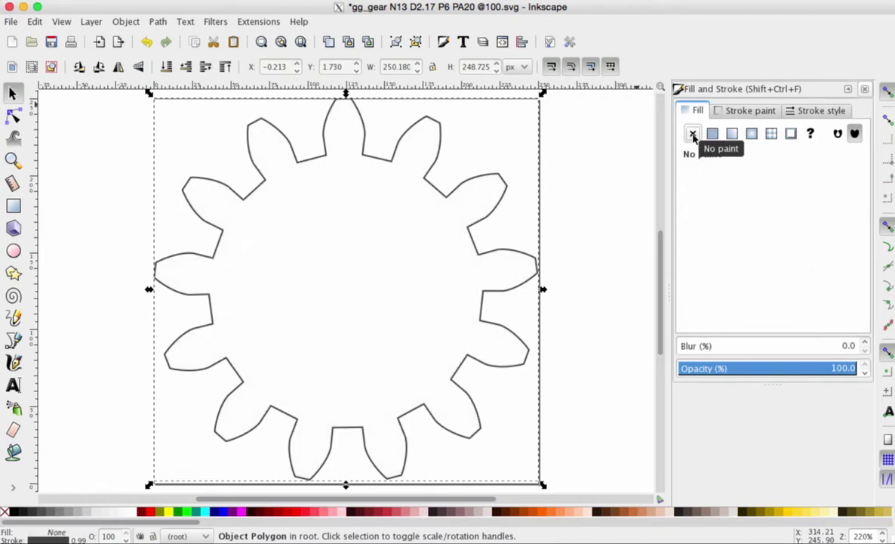
- Set the gear's stroke colour to red 0, green 0 and blue 0
{"action": "left_click", "coordinate": [737, 113]}
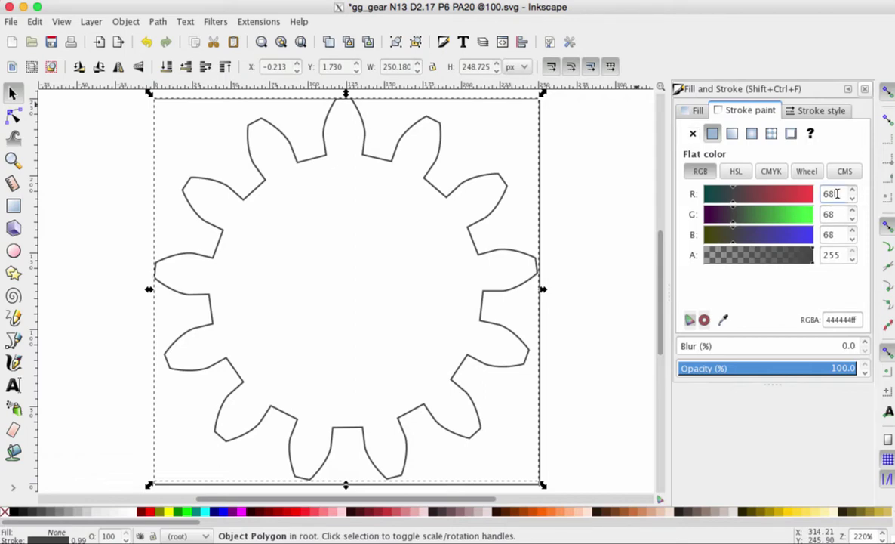
{"action": "double_click", "coordinate": [833, 194]}
{"action": "type", "text": "0"}
{"action": "key", "text": "Tab"}
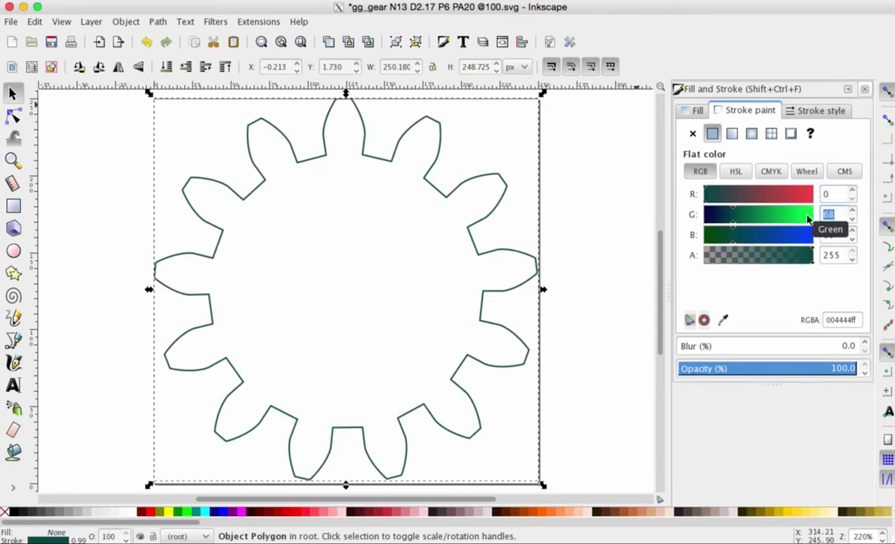
{"action": "type", "text": "0"}
{"action": "key", "text": "Tab"}
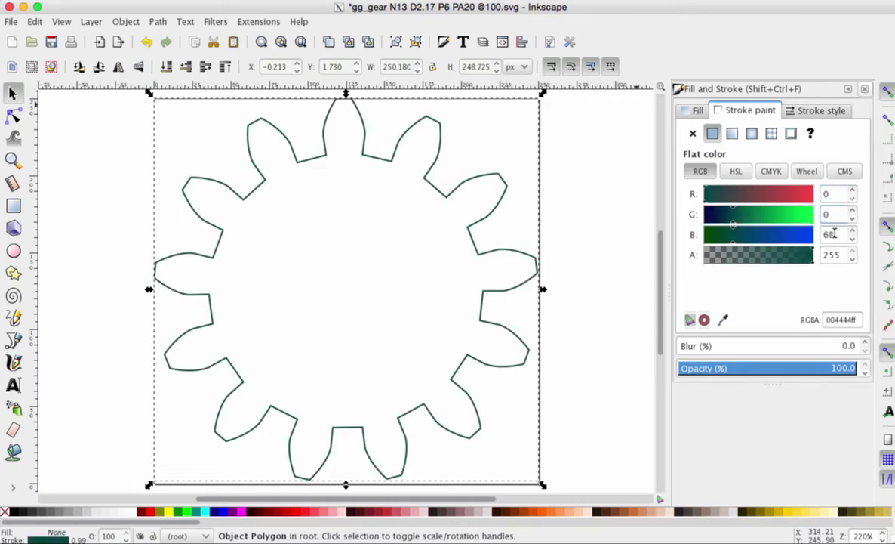
{"action": "type", "text": "0"}
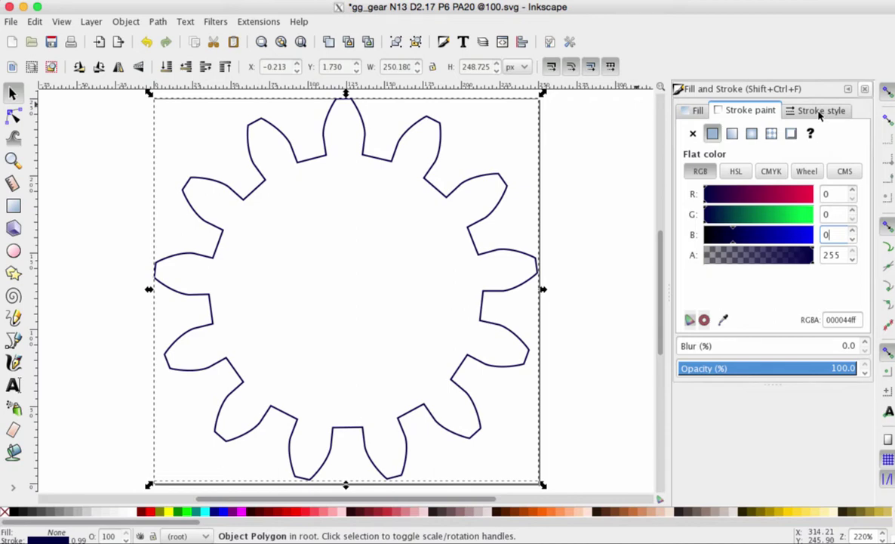
- Change the gear's stroke width from 0.011 in to 0.001 in, keeping inches as the unit
{"action": "left_click", "coordinate": [819, 111]}
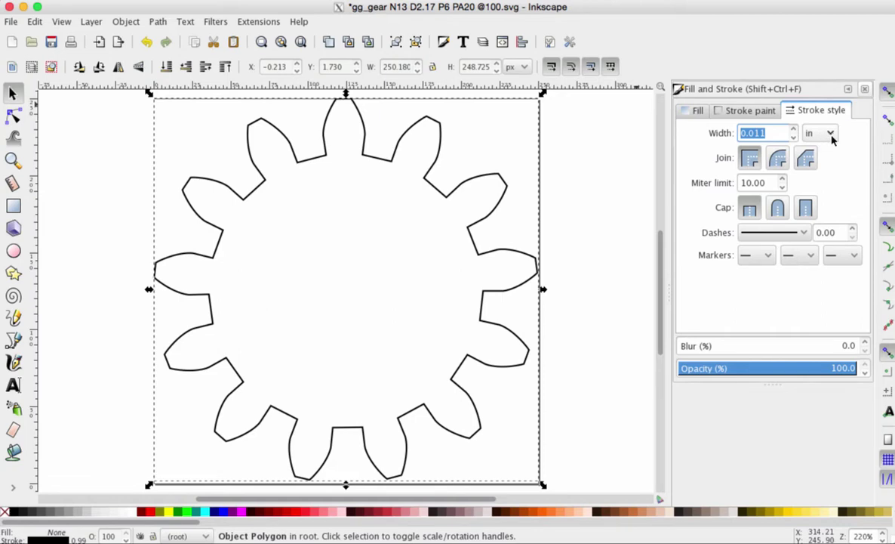
{"action": "left_click", "coordinate": [831, 135]}
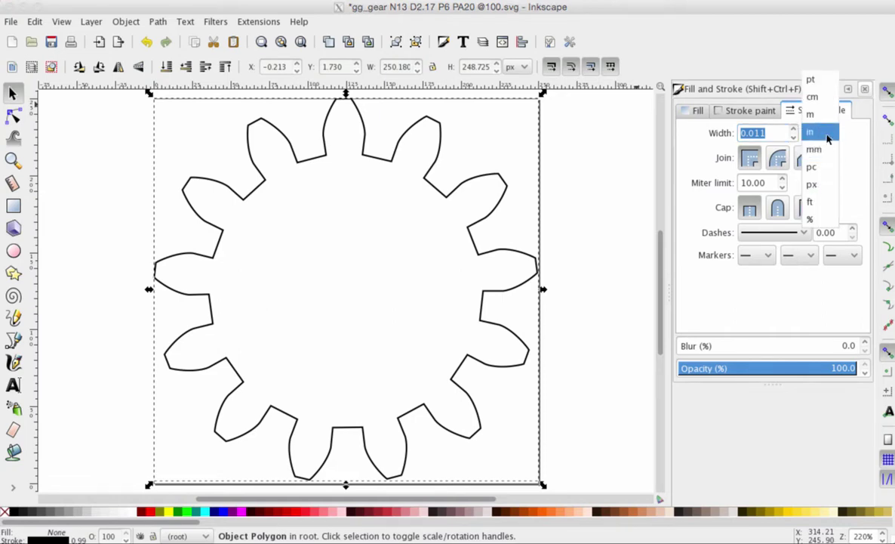
{"action": "left_click", "coordinate": [827, 134]}
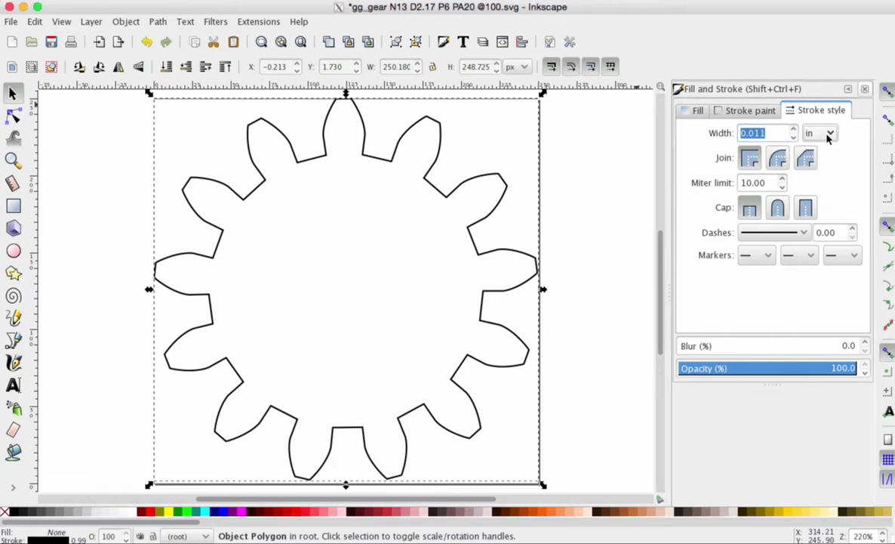
{"action": "left_click", "coordinate": [770, 132]}
{"action": "left_click_drag", "start_coordinate": [770, 132], "coordinate": [760, 132]}
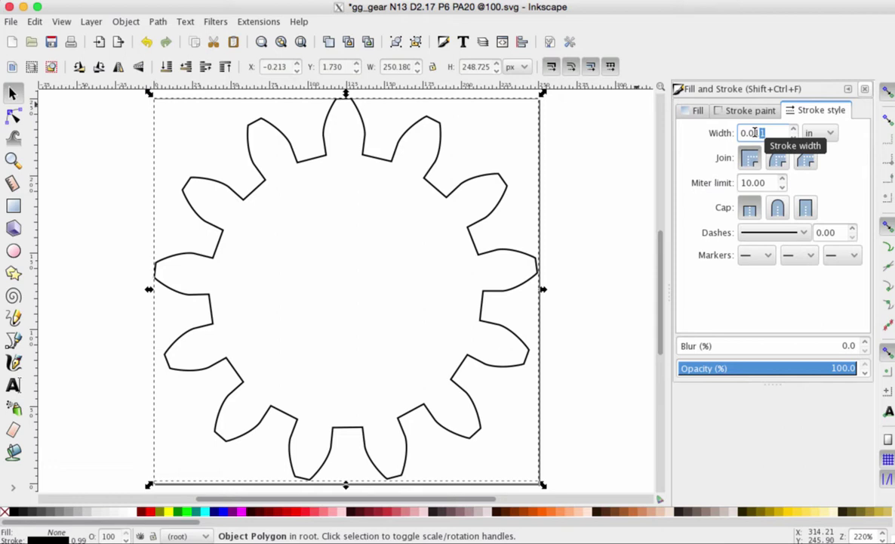
{"action": "key", "text": "BackSpace"}
{"action": "type", "text": "01"}
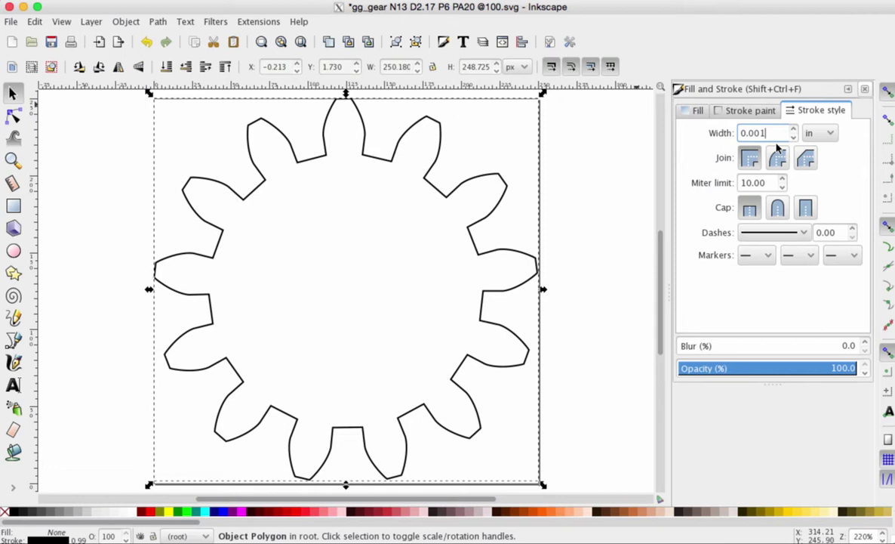
{"action": "key", "text": "Return"}
{"action": "left_click", "coordinate": [474, 151]}
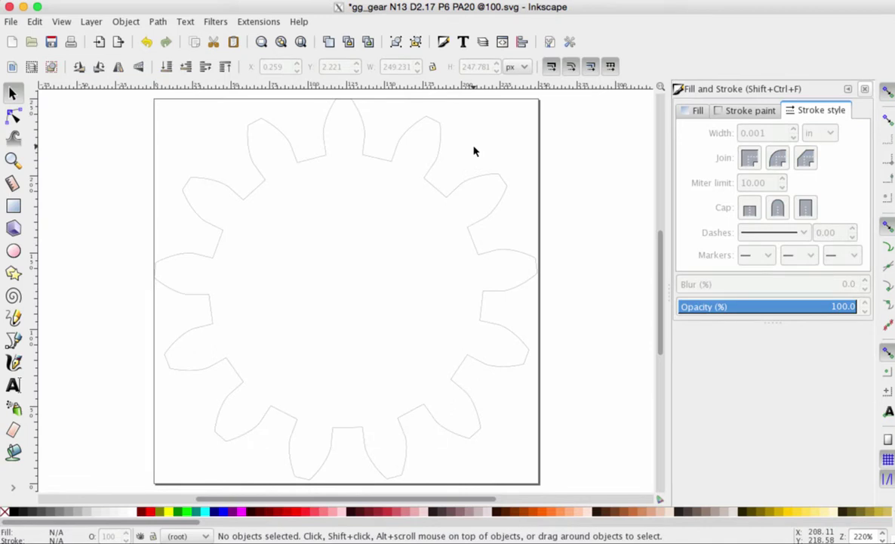
{"action": "left_click", "coordinate": [468, 232]}
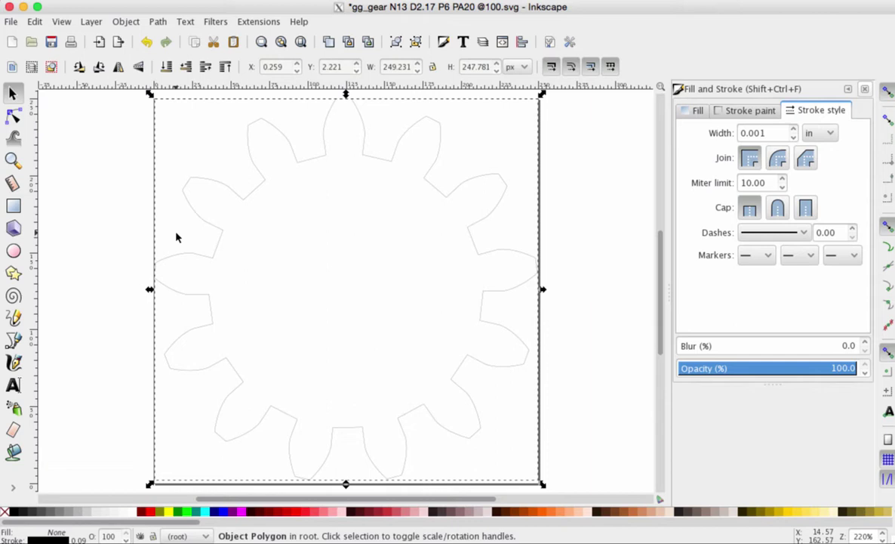
- Use the Ellipse tool to Ctrl-drag a small circle near the gear's centre
{"action": "left_click", "coordinate": [16, 251]}
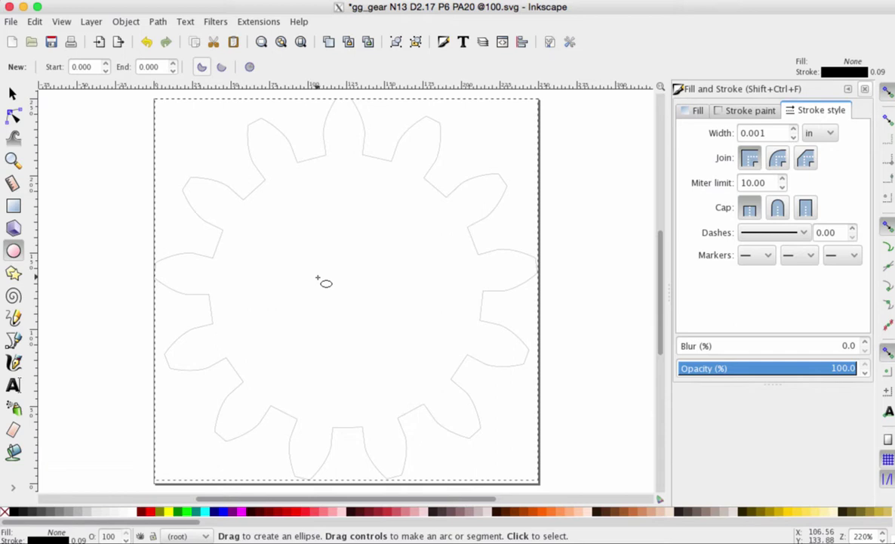
{"action": "key", "text": "ctrl"}
{"action": "left_click_drag", "start_coordinate": [317, 278], "coordinate": [356, 311]}
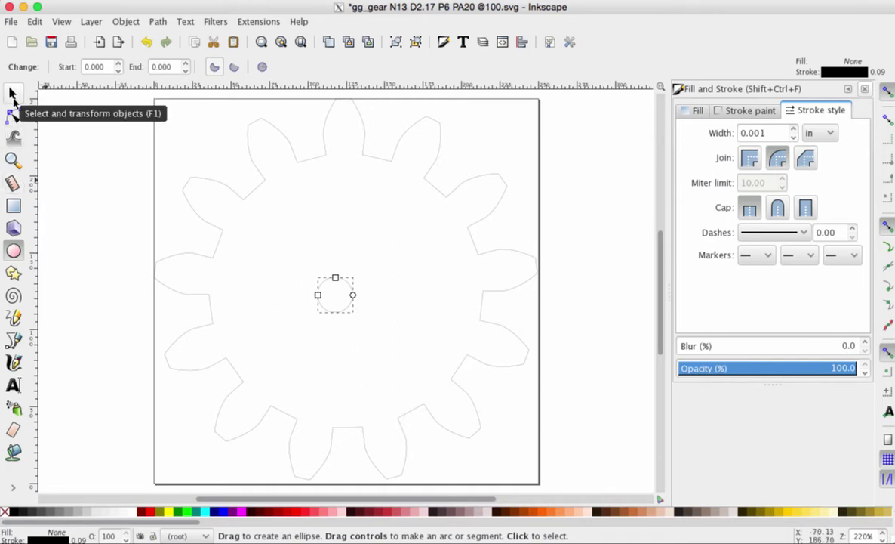
- Switch the toolbar units to mm and set the circle's W and H to 8.500
{"action": "left_click", "coordinate": [12, 93]}
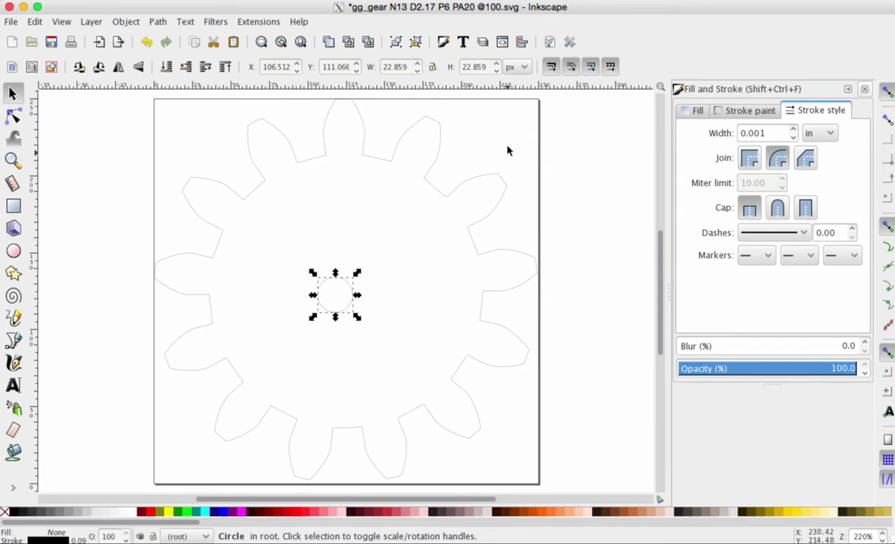
{"action": "left_click", "coordinate": [525, 67]}
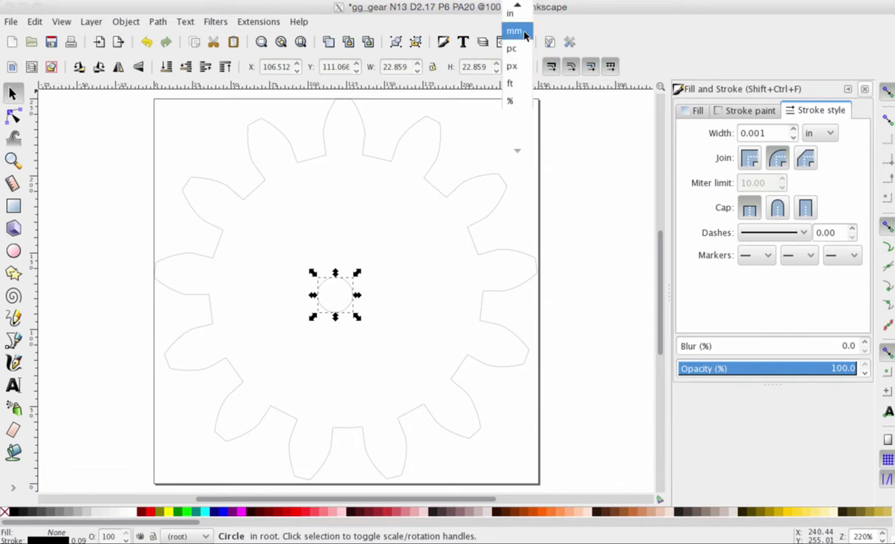
{"action": "left_click", "coordinate": [524, 34]}
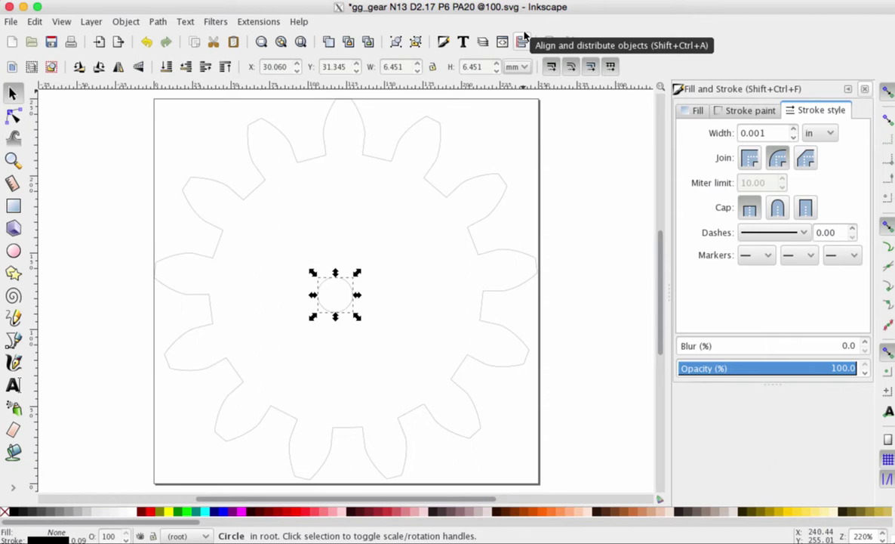
{"action": "double_click", "coordinate": [393, 67]}
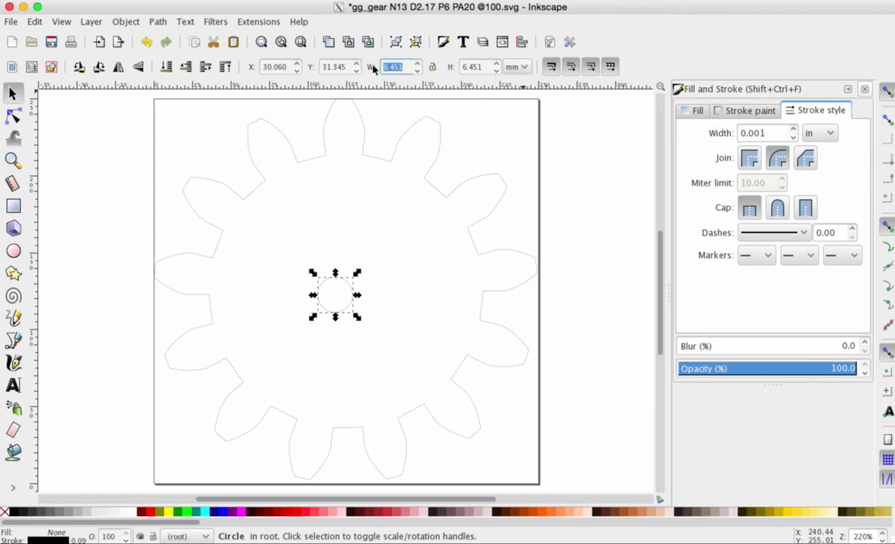
{"action": "type", "text": "8.5"}
{"action": "key", "text": "Tab"}
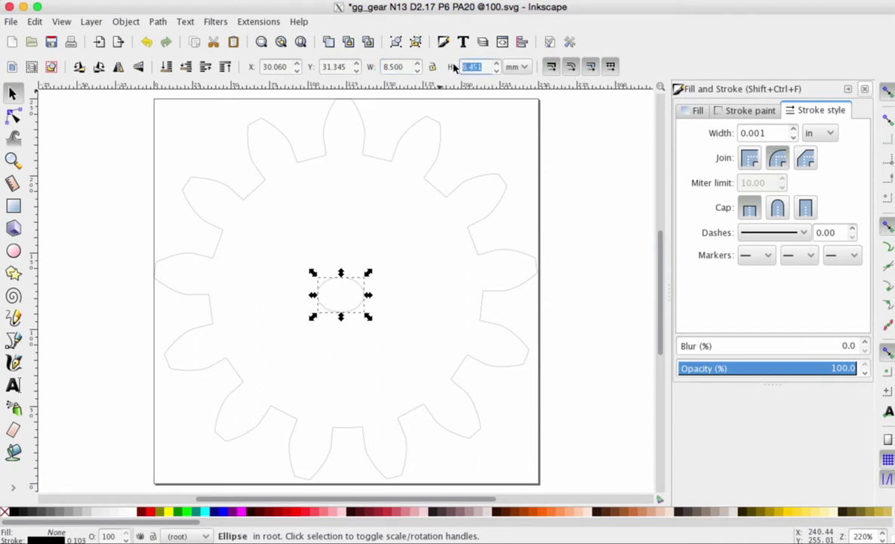
{"action": "type", "text": "8.5"}
{"action": "key", "text": "Return"}
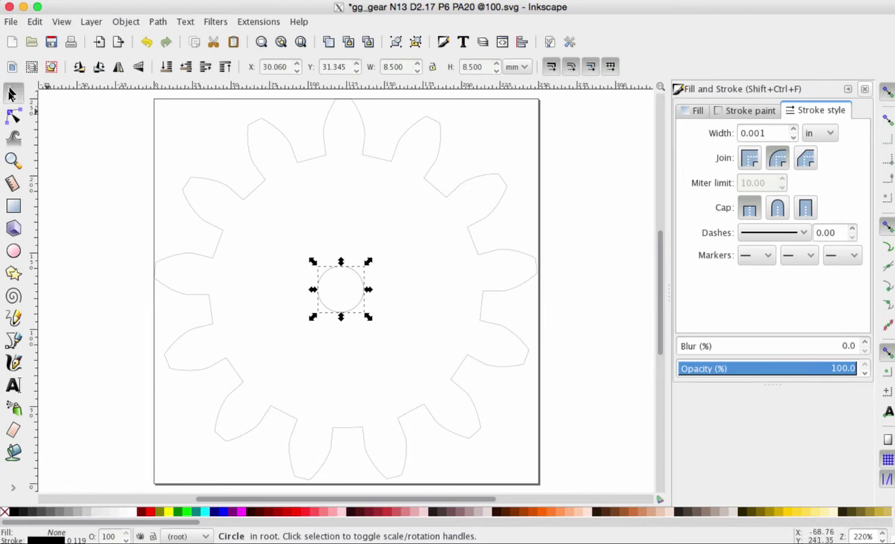
- Select gear and circle, then center them on both axes relative to the biggest object
{"action": "left_click_drag", "start_coordinate": [125, 92], "coordinate": [577, 492]}
{"action": "left_click_drag", "start_coordinate": [577, 492], "coordinate": [577, 492]}
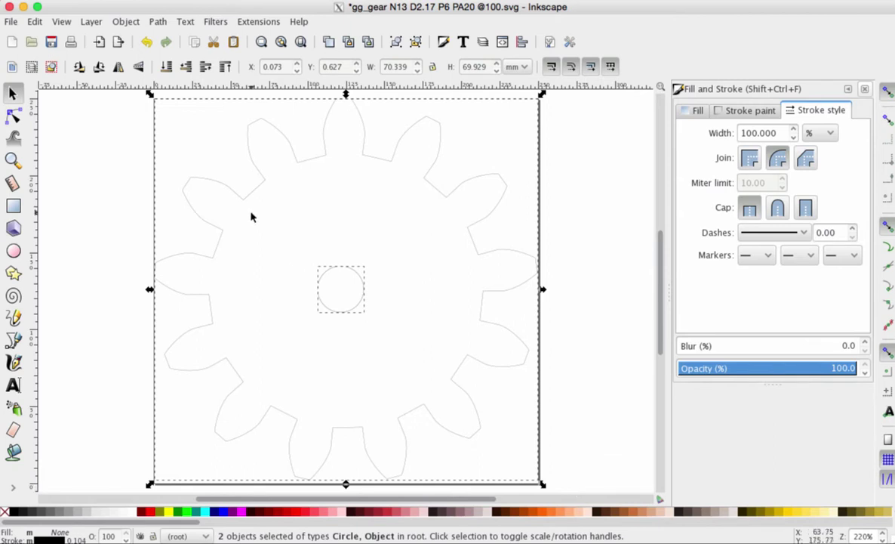
{"action": "left_click", "coordinate": [125, 23]}
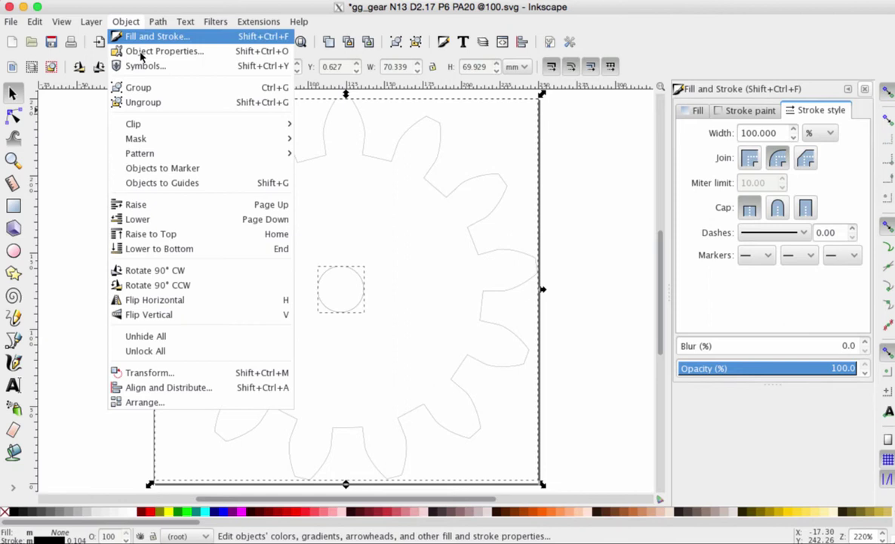
{"action": "left_click", "coordinate": [174, 388]}
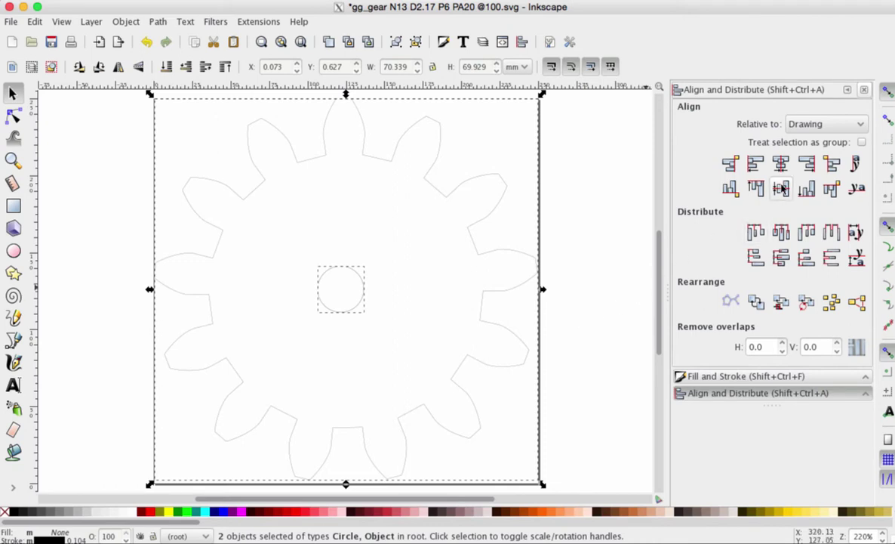
{"action": "left_click", "coordinate": [847, 126]}
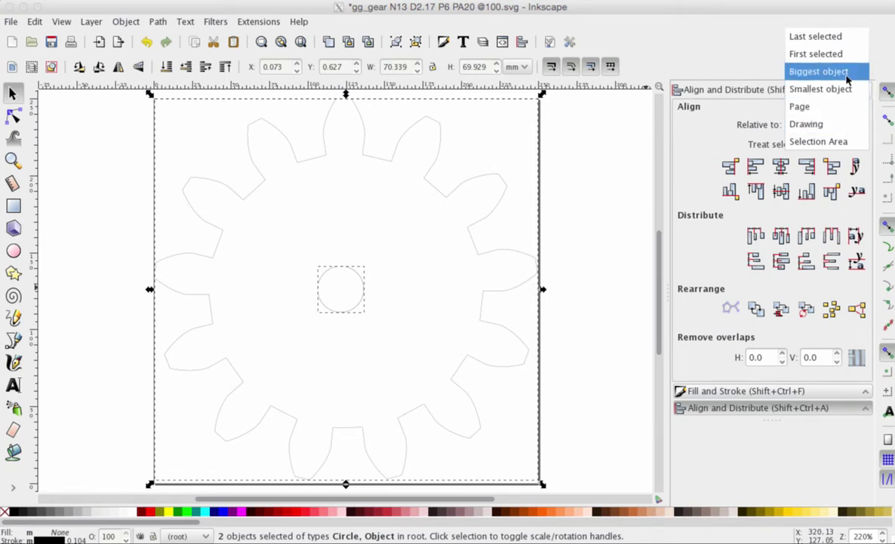
{"action": "left_click", "coordinate": [819, 71]}
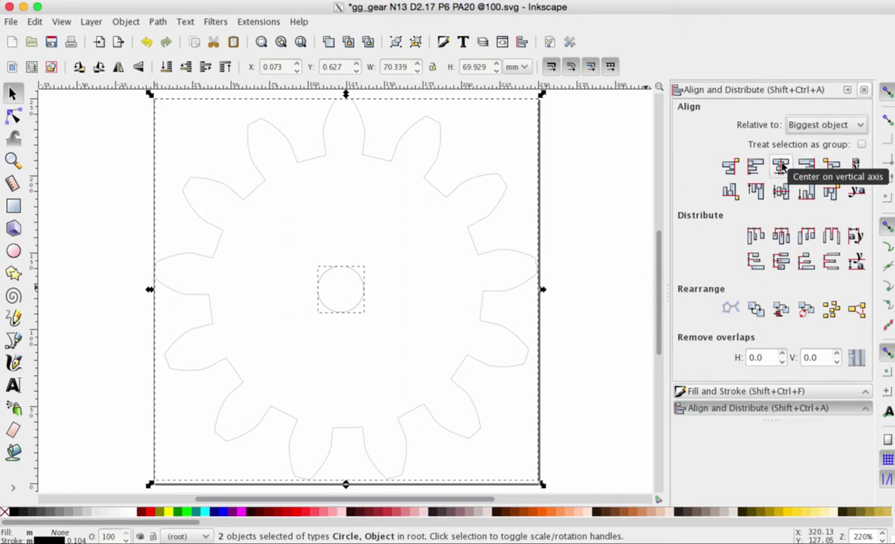
{"action": "left_click", "coordinate": [781, 166]}
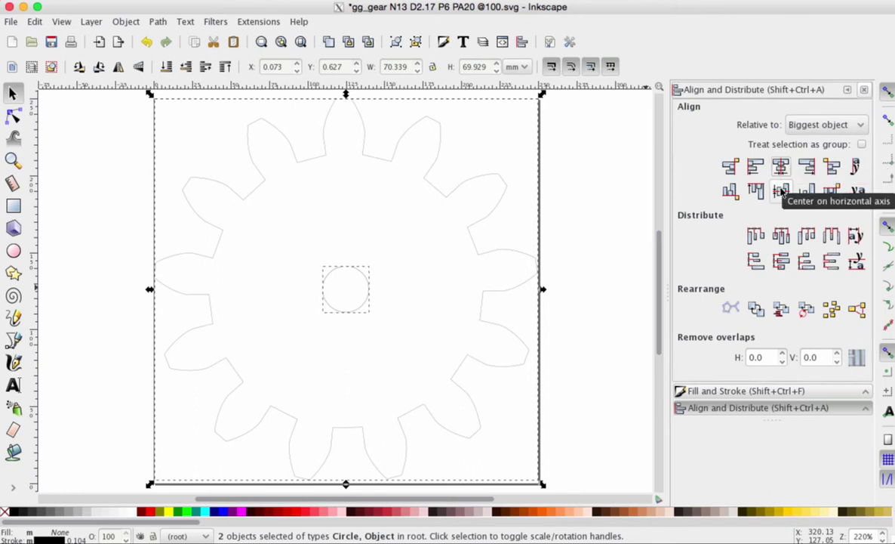
{"action": "left_click", "coordinate": [782, 191]}
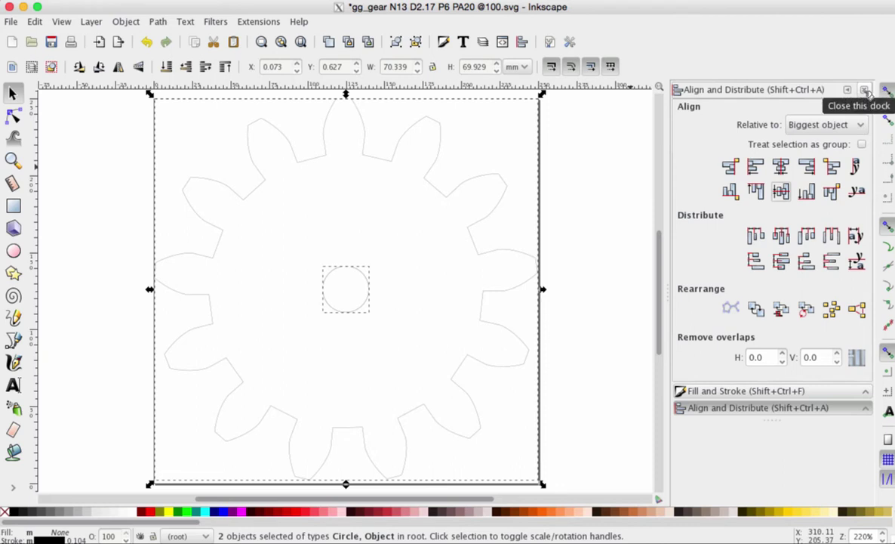
{"action": "left_click", "coordinate": [865, 90]}
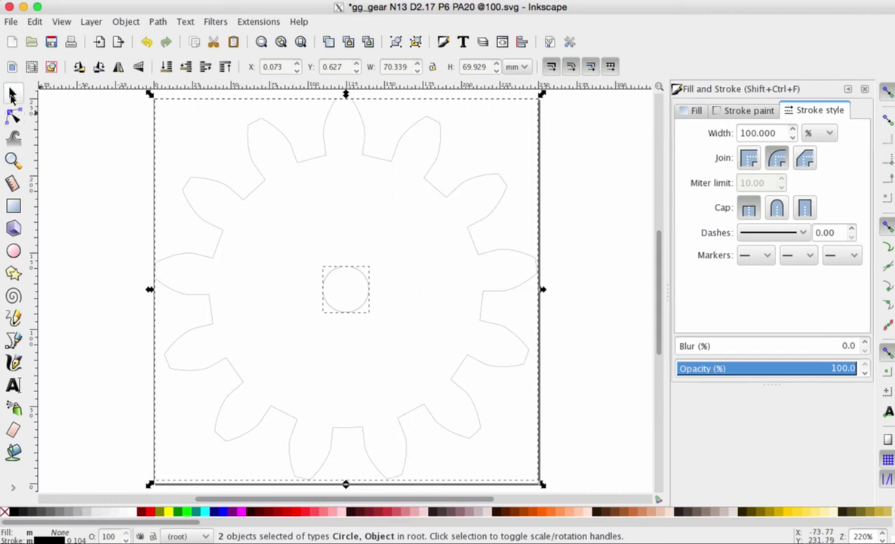
{"action": "left_click", "coordinate": [11, 93]}
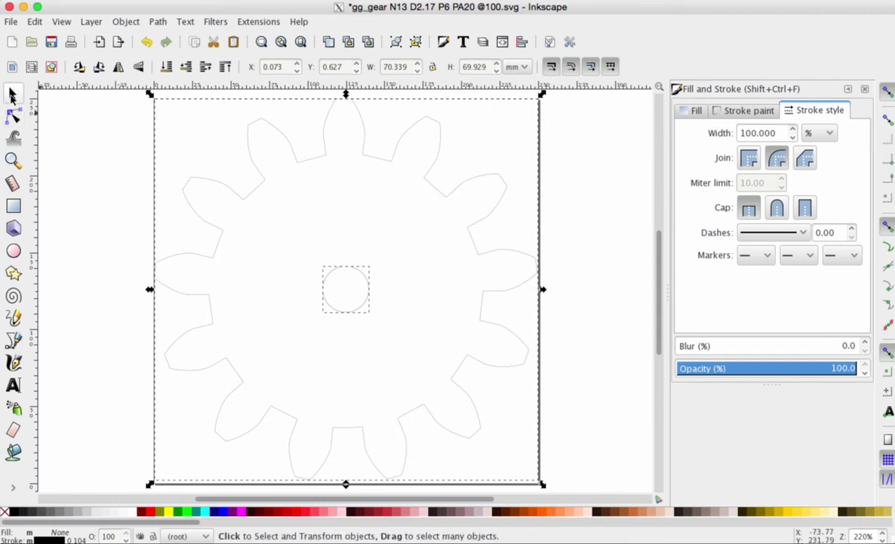
{"action": "left_click", "coordinate": [233, 196]}
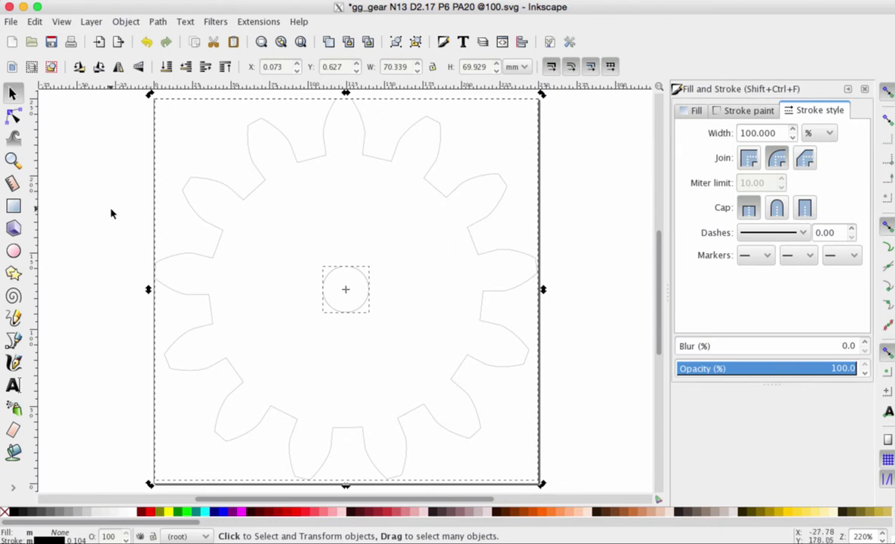
{"action": "left_click", "coordinate": [110, 214]}
{"action": "left_click", "coordinate": [215, 188]}
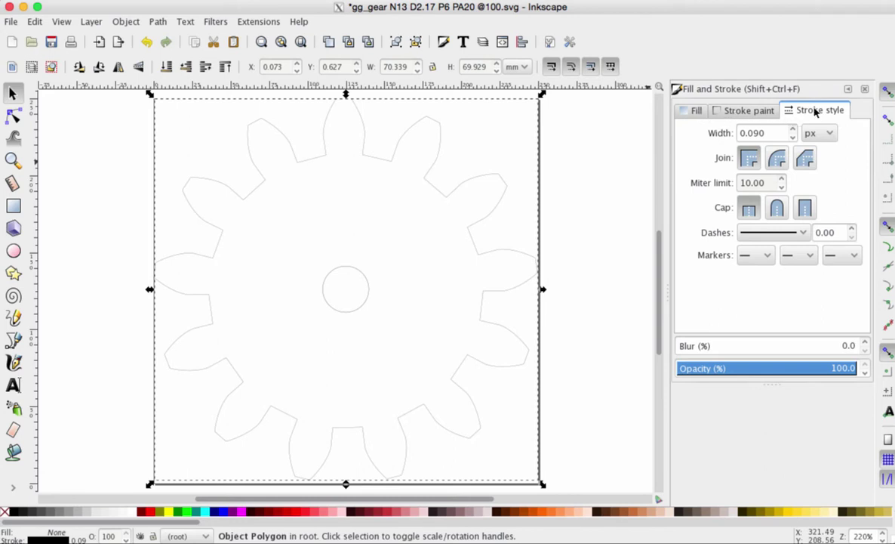
{"action": "left_click", "coordinate": [829, 134]}
{"action": "left_click", "coordinate": [809, 79]}
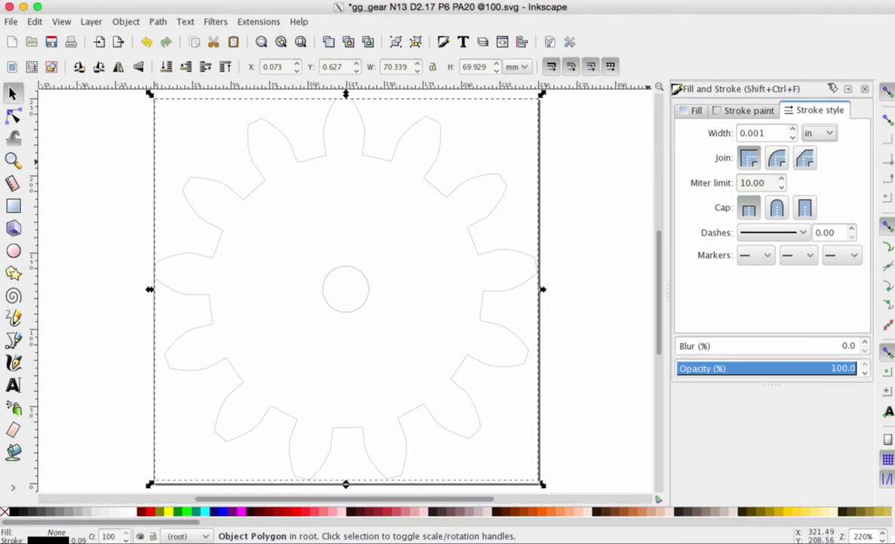
{"action": "left_click_drag", "start_coordinate": [769, 132], "coordinate": [730, 132]}
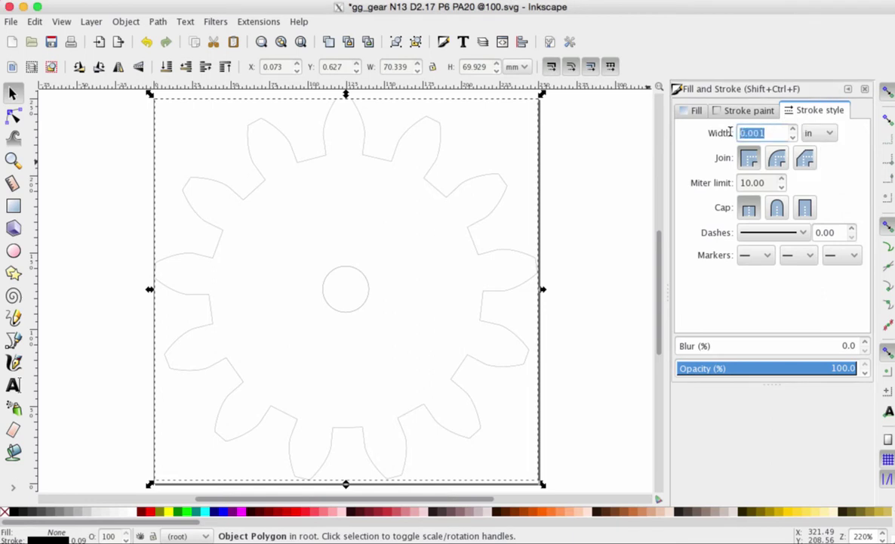
{"action": "left_click", "coordinate": [340, 275]}
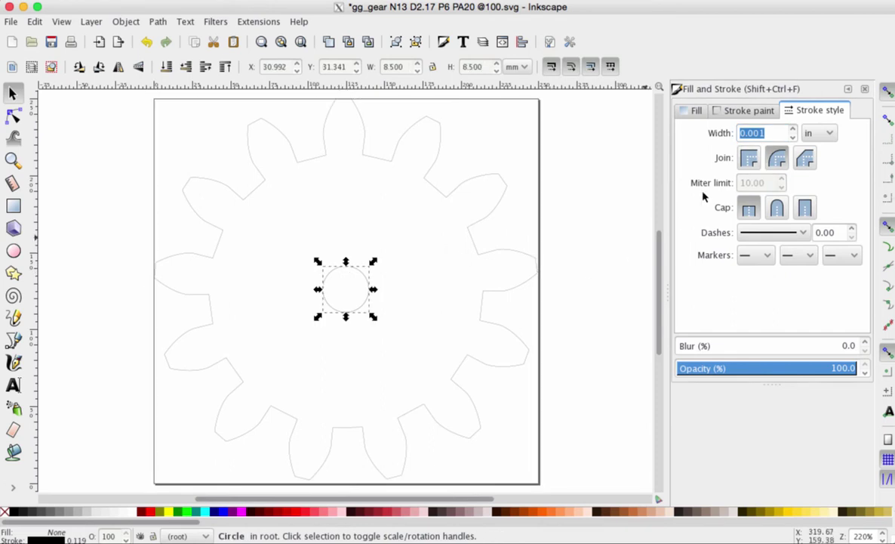
{"action": "left_click", "coordinate": [830, 133]}
{"action": "left_click", "coordinate": [830, 133]}
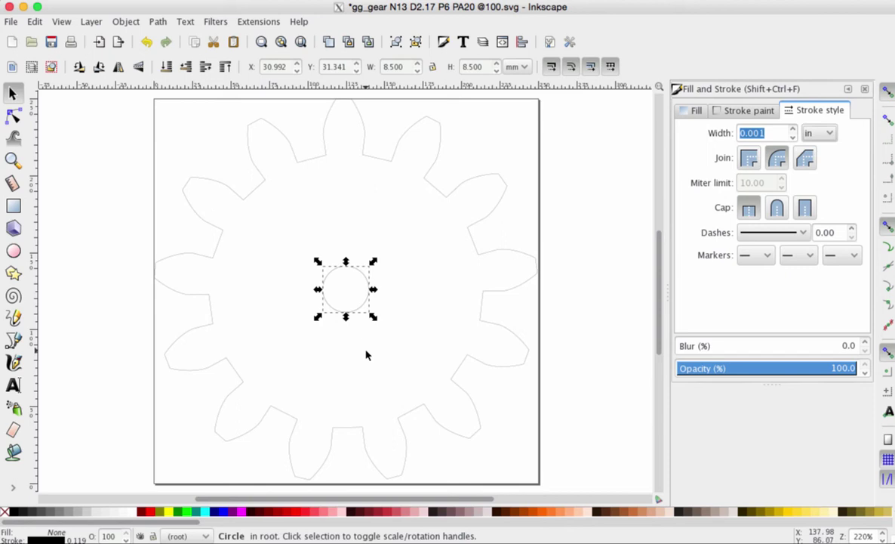
{"action": "left_click", "coordinate": [404, 323]}
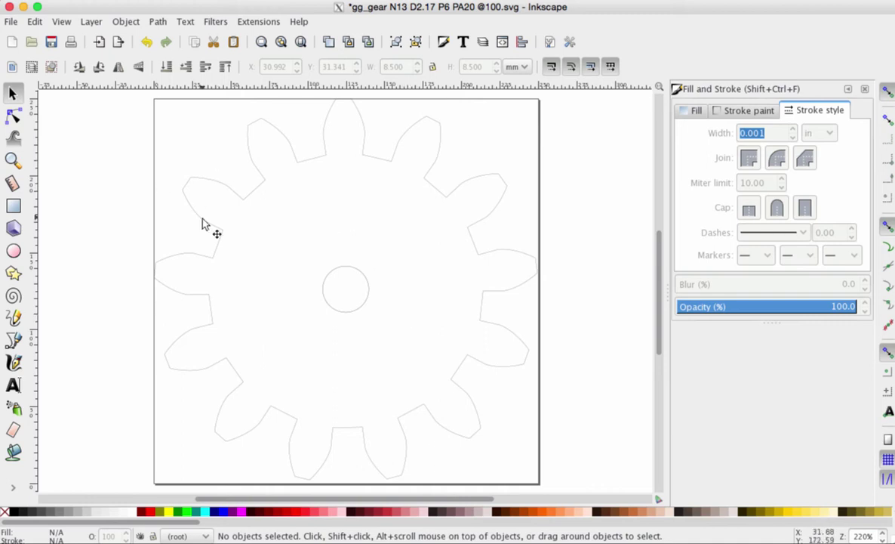
- Select the gear and open Document Properties with the page size shown as 2.77778 × 2.77778 in
{"action": "left_click", "coordinate": [193, 185]}
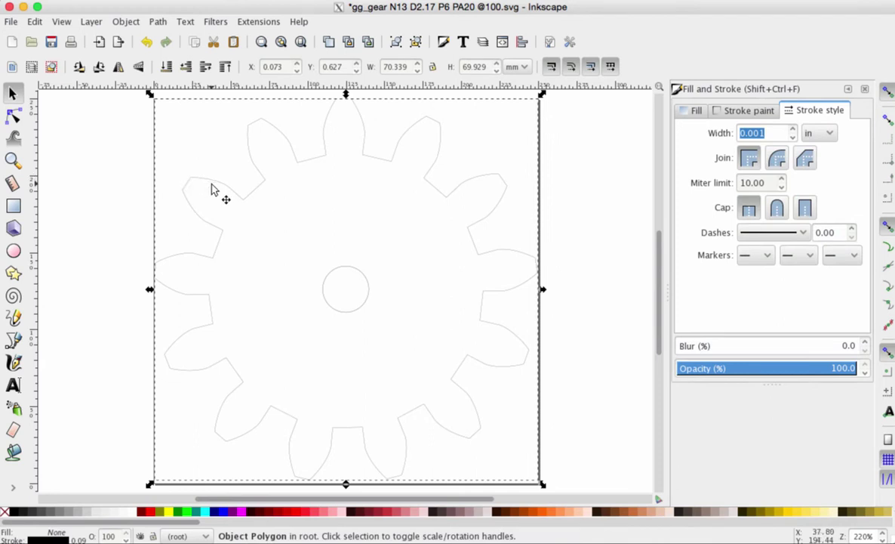
{"action": "left_click", "coordinate": [12, 24]}
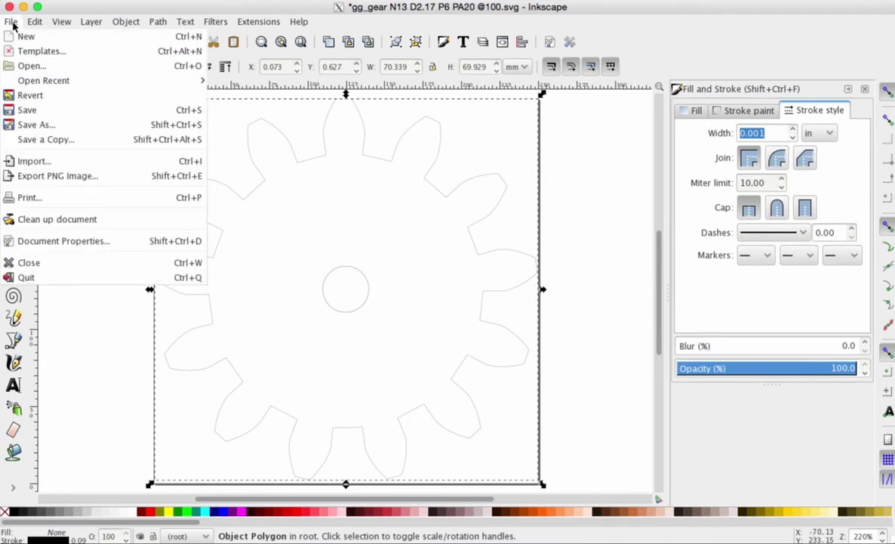
{"action": "left_click", "coordinate": [95, 243]}
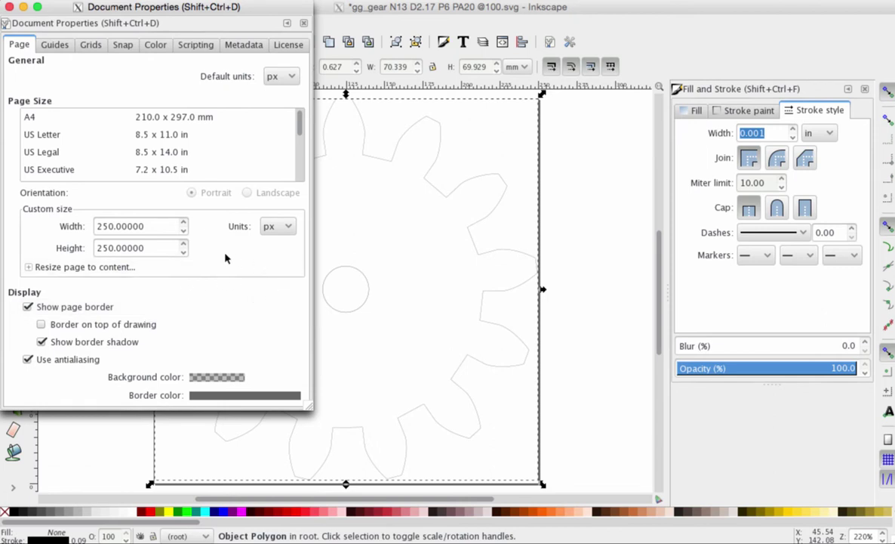
{"action": "left_click", "coordinate": [288, 228]}
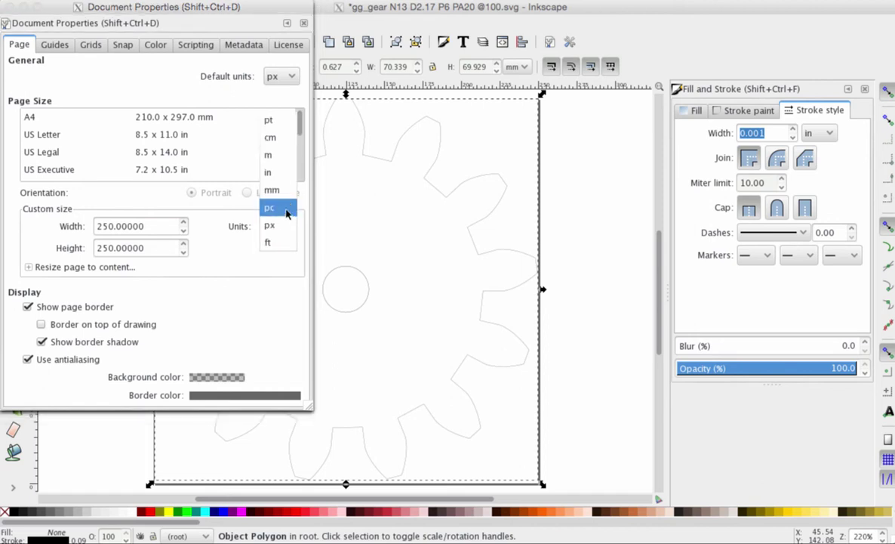
{"action": "key", "text": "Escape"}
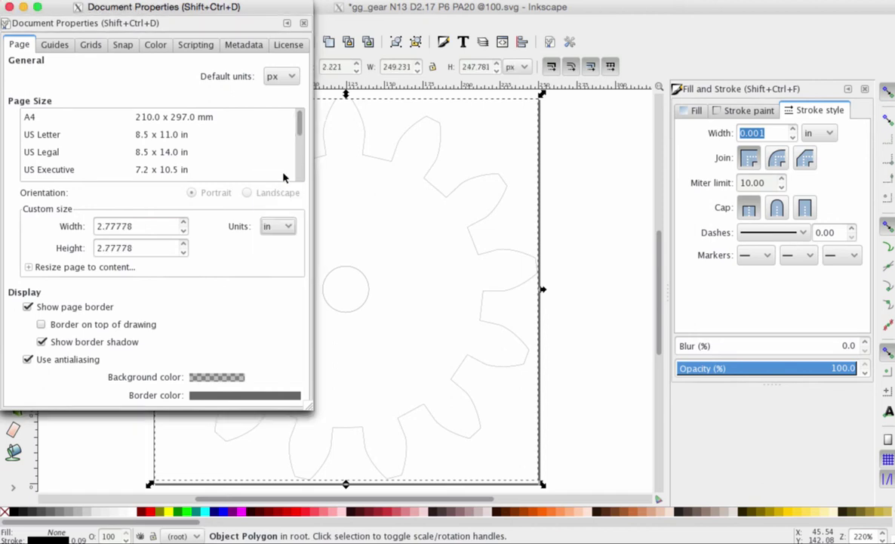
- Set top, left, right and bottom margins to 0.1 in, resize the page to the drawing, then close Document Properties
{"action": "left_click", "coordinate": [29, 267]}
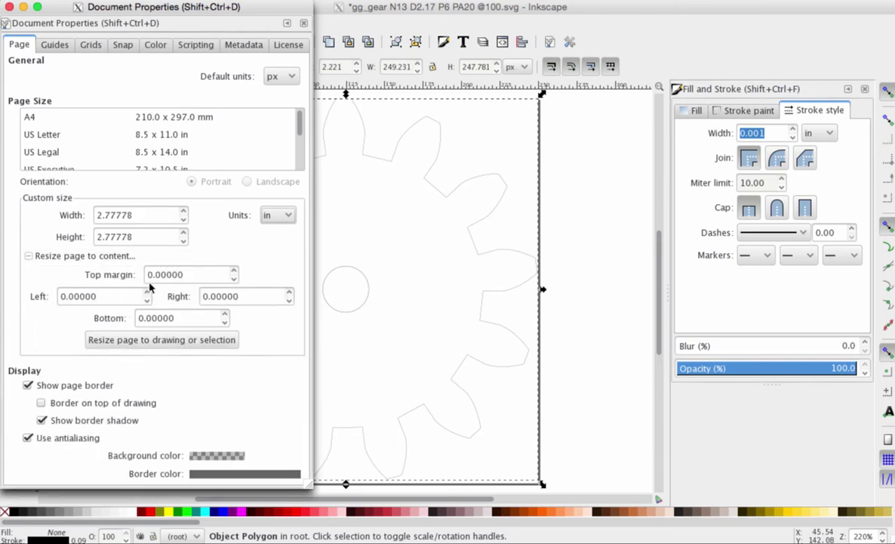
{"action": "left_click", "coordinate": [156, 274]}
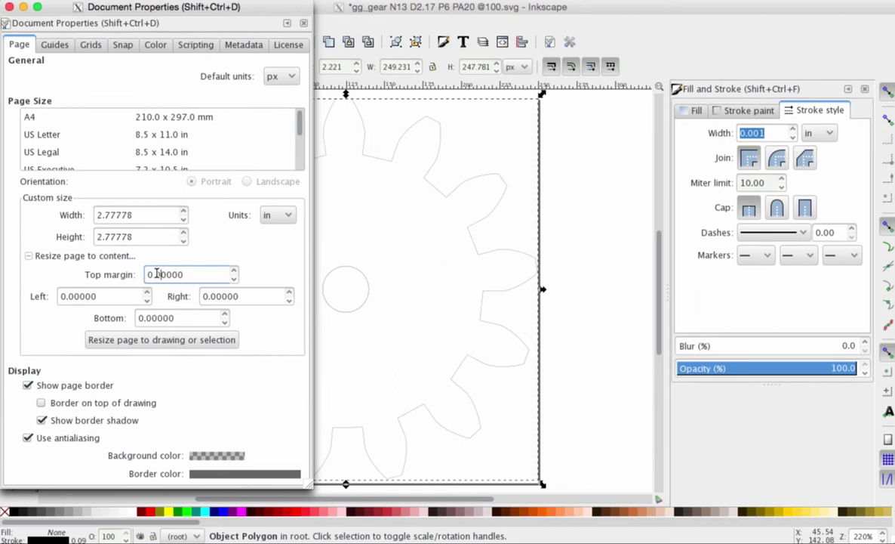
{"action": "left_click_drag", "start_coordinate": [156, 274], "coordinate": [212, 276]}
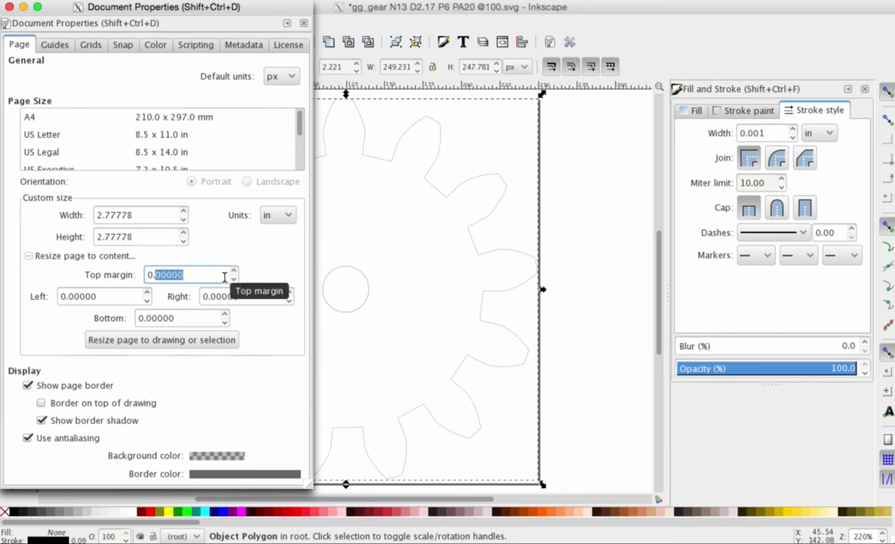
{"action": "type", "text": "1"}
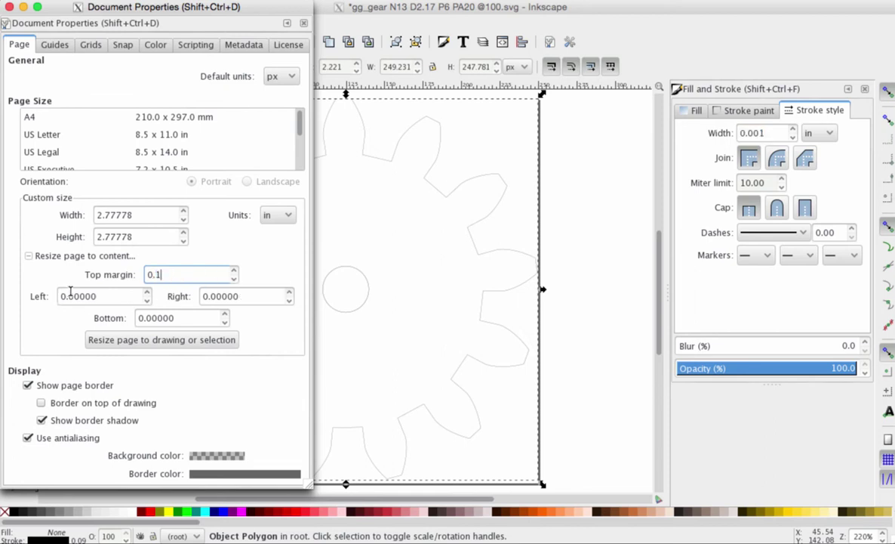
{"action": "left_click_drag", "start_coordinate": [66, 296], "coordinate": [132, 296]}
{"action": "type", "text": "1"}
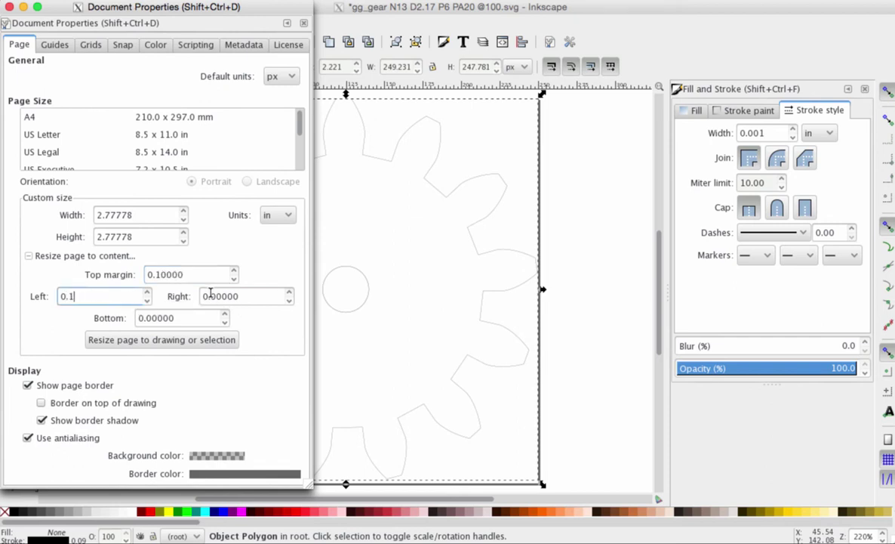
{"action": "left_click_drag", "start_coordinate": [210, 296], "coordinate": [265, 296]}
{"action": "type", "text": "1"}
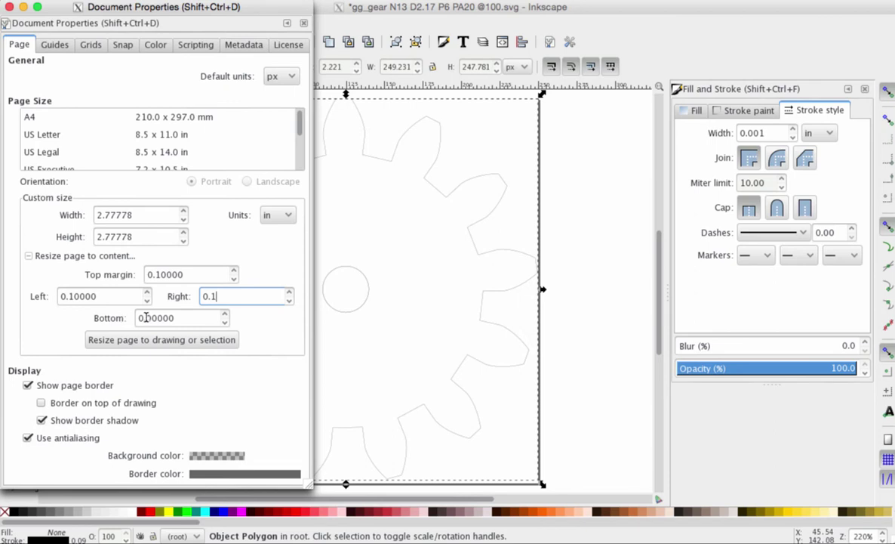
{"action": "left_click_drag", "start_coordinate": [146, 318], "coordinate": [200, 320]}
{"action": "type", "text": "1"}
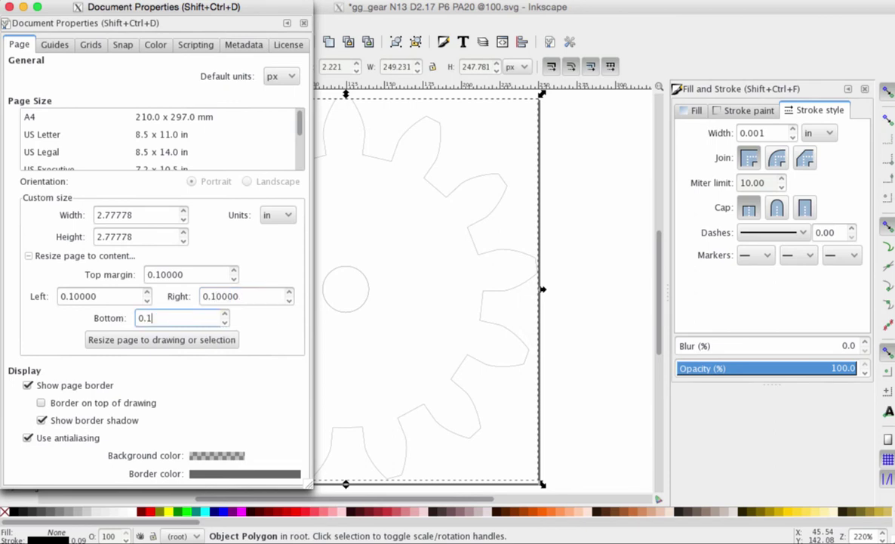
{"action": "left_click", "coordinate": [130, 342]}
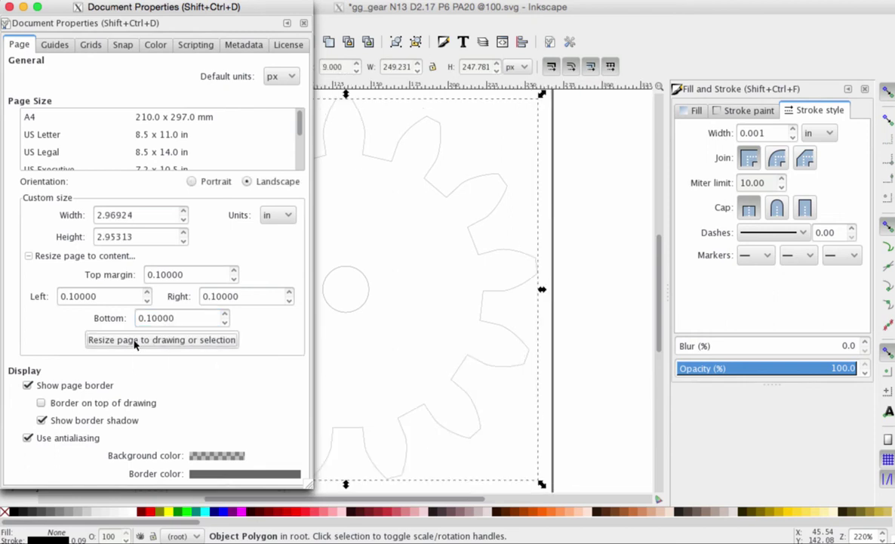
{"action": "left_click", "coordinate": [306, 24]}
- Save As an Inkscape SVG (*.svg), adding a surname prefix to the original file name
{"action": "scroll", "coordinate": [627, 255], "scroll_direction": "up", "scroll_amount": 2}
{"action": "scroll", "coordinate": [627, 255], "scroll_direction": "up", "scroll_amount": 2}
{"action": "scroll", "coordinate": [628, 256], "scroll_direction": "down", "scroll_amount": 5}
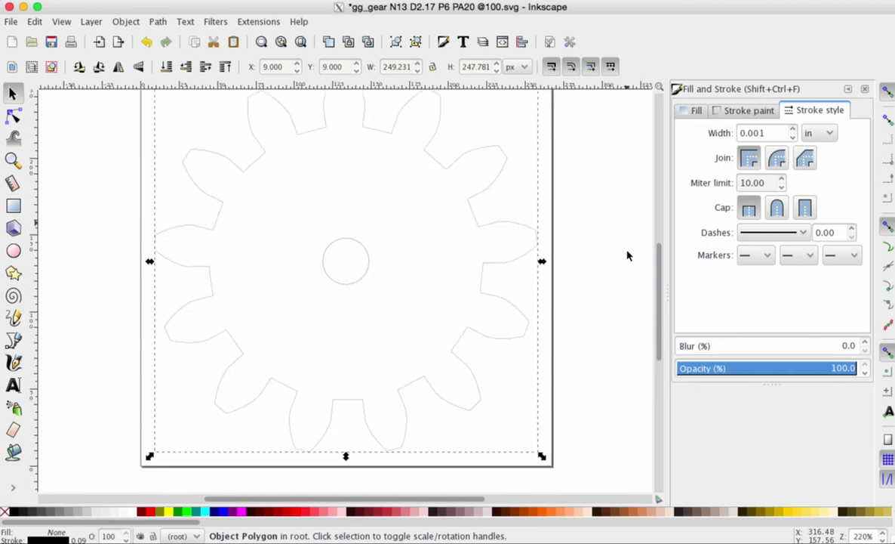
{"action": "left_click", "coordinate": [9, 23]}
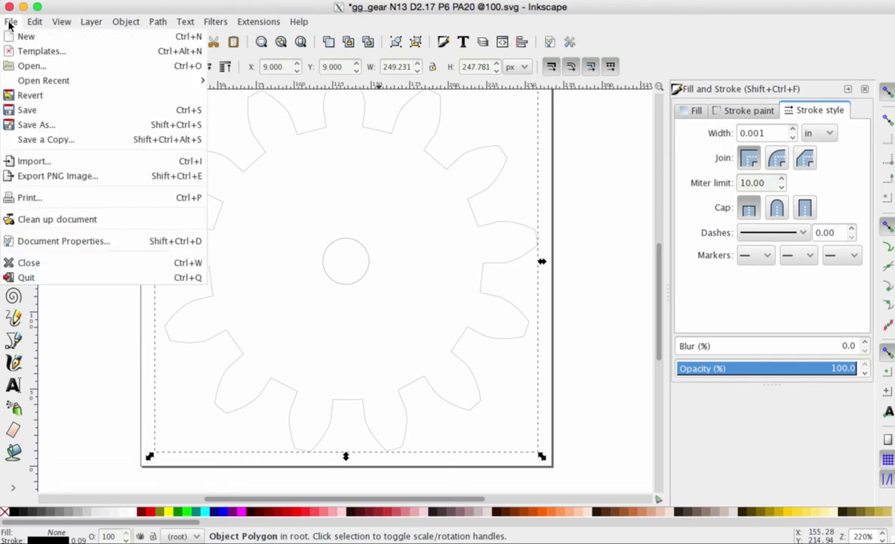
{"action": "left_click", "coordinate": [65, 126]}
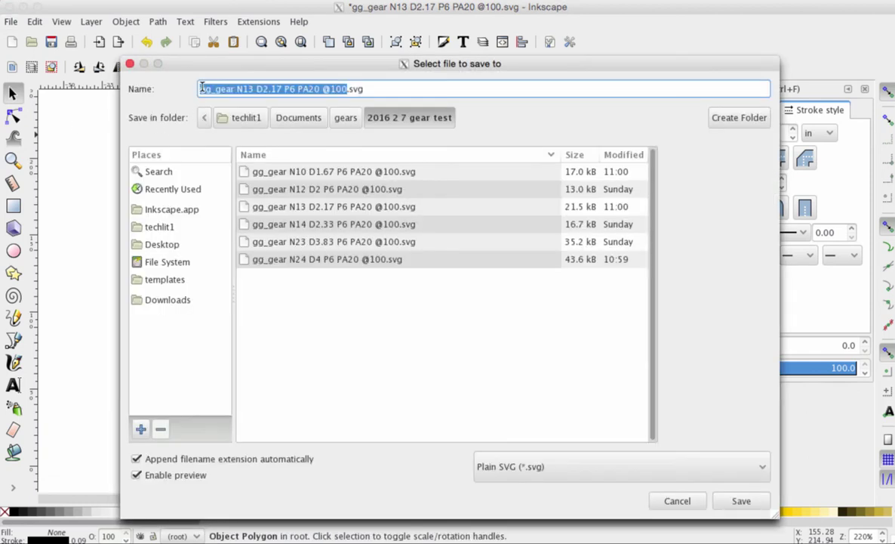
{"action": "left_click", "coordinate": [200, 89]}
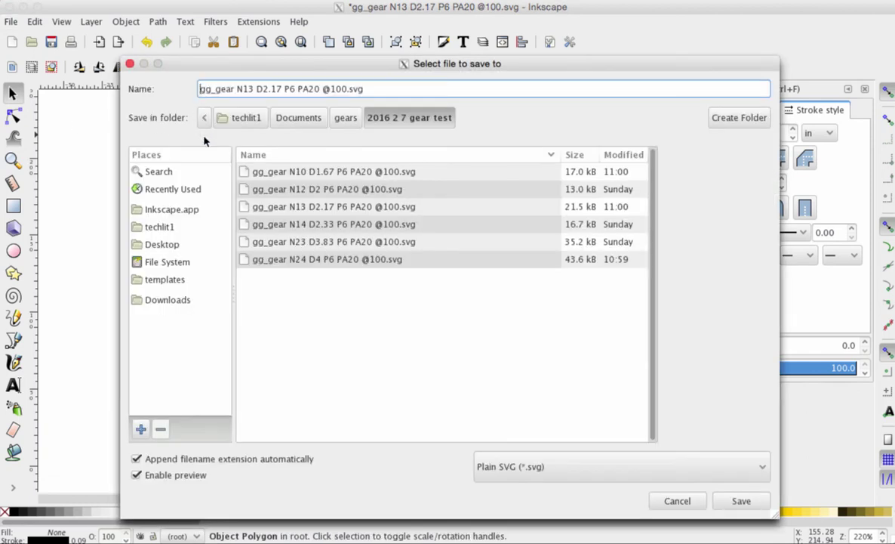
{"action": "type", "text": "smith"}
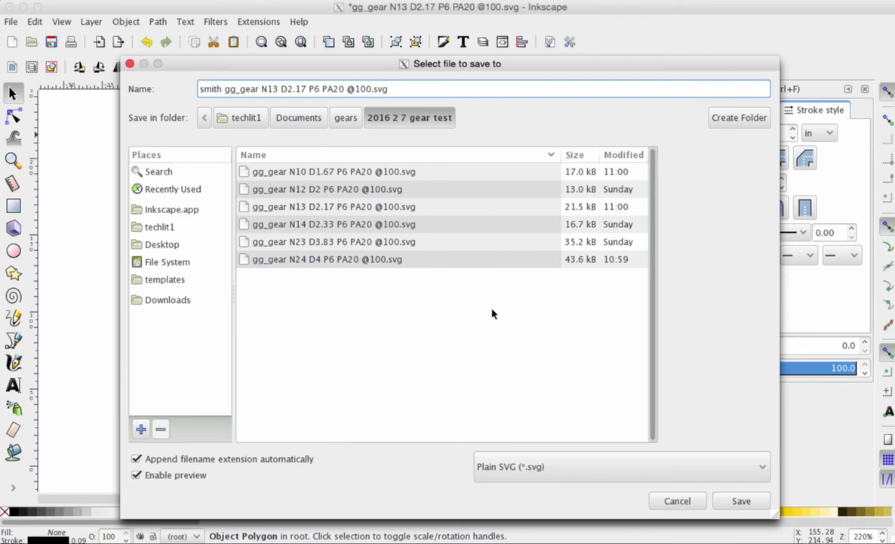
{"action": "left_click", "coordinate": [757, 473]}
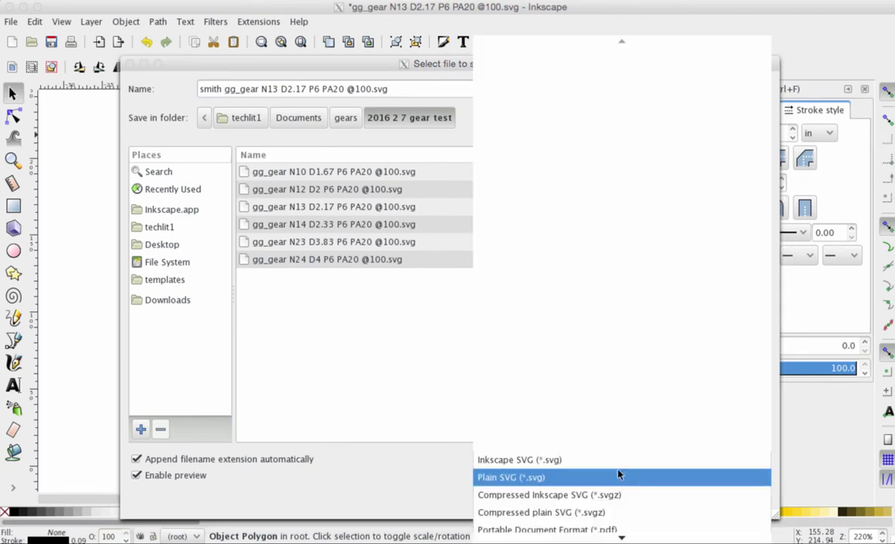
{"action": "left_click", "coordinate": [524, 460]}
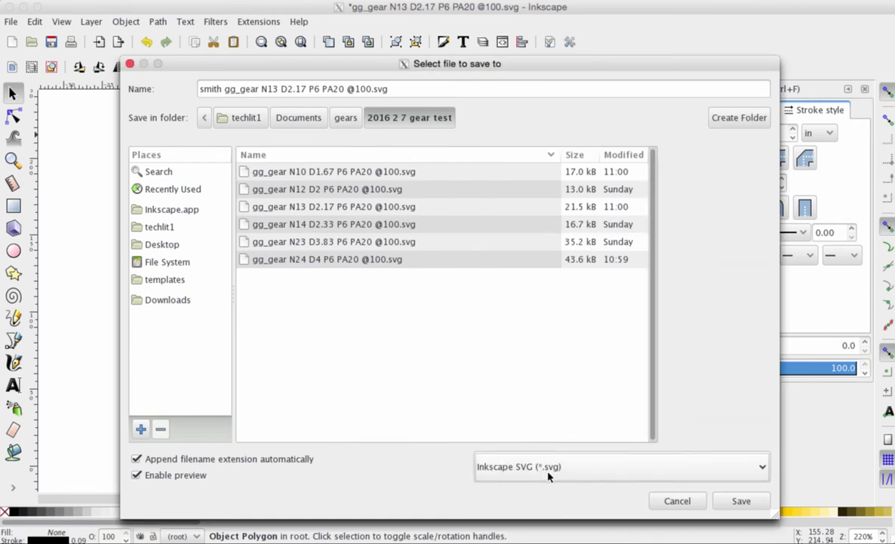
{"action": "left_click", "coordinate": [741, 501]}
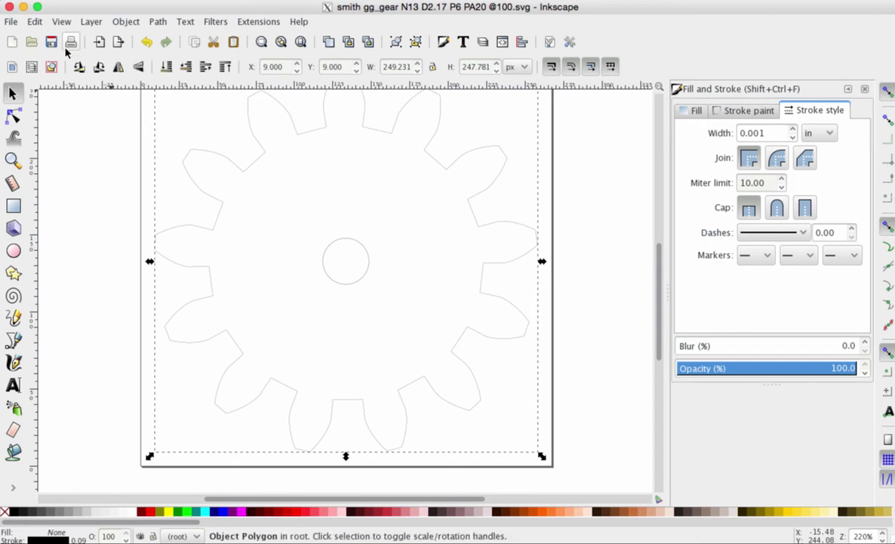
- Start saving a new copy of the gear with Portable Document Format (*.pdf) as the file type
{"action": "left_click", "coordinate": [10, 22]}
{"action": "left_click", "coordinate": [58, 126]}
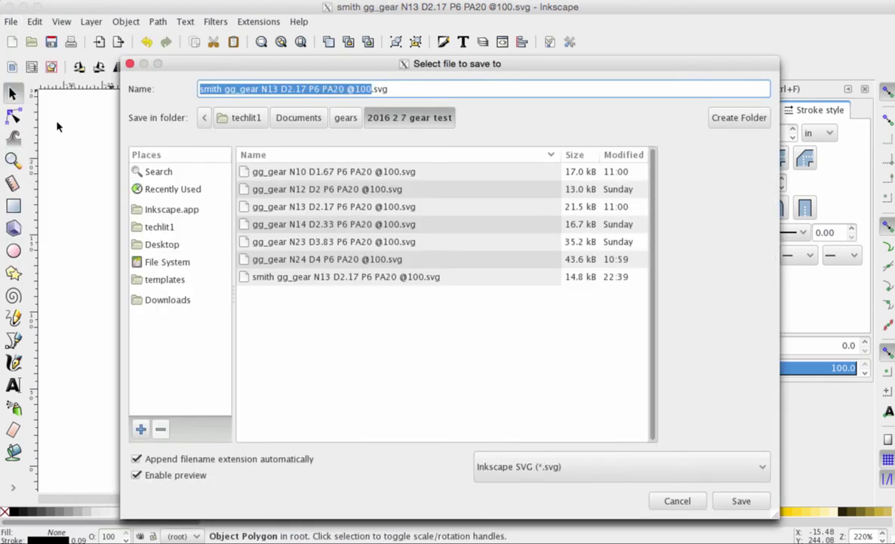
{"action": "left_click", "coordinate": [764, 469]}
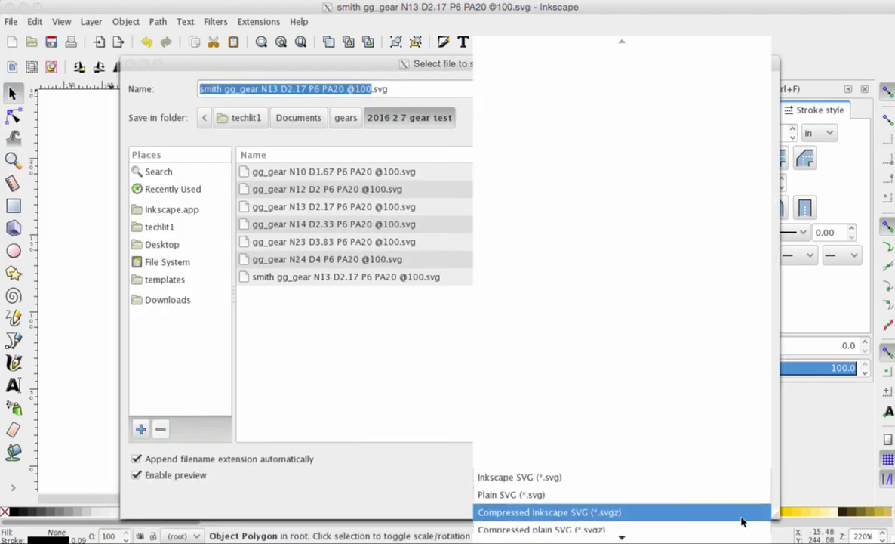
{"action": "scroll", "coordinate": [741, 521], "scroll_direction": "down", "scroll_amount": 2}
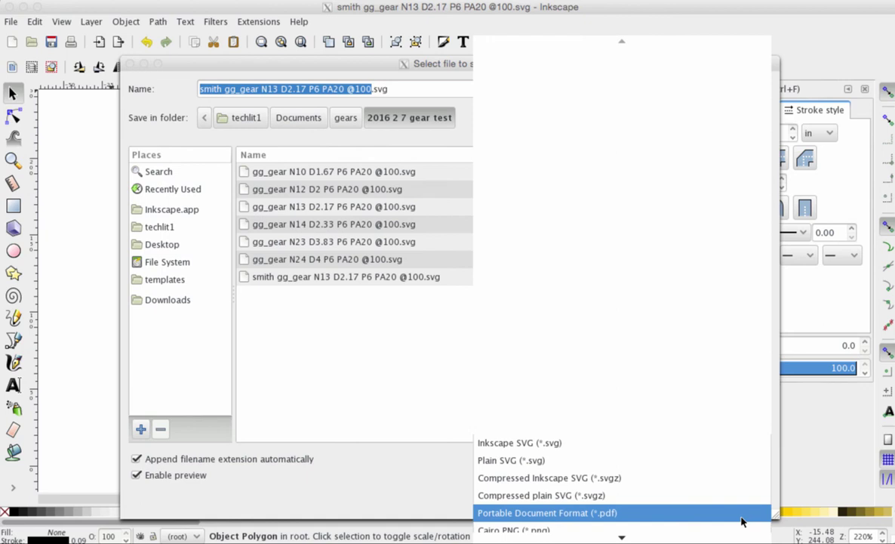
{"action": "left_click", "coordinate": [556, 514]}
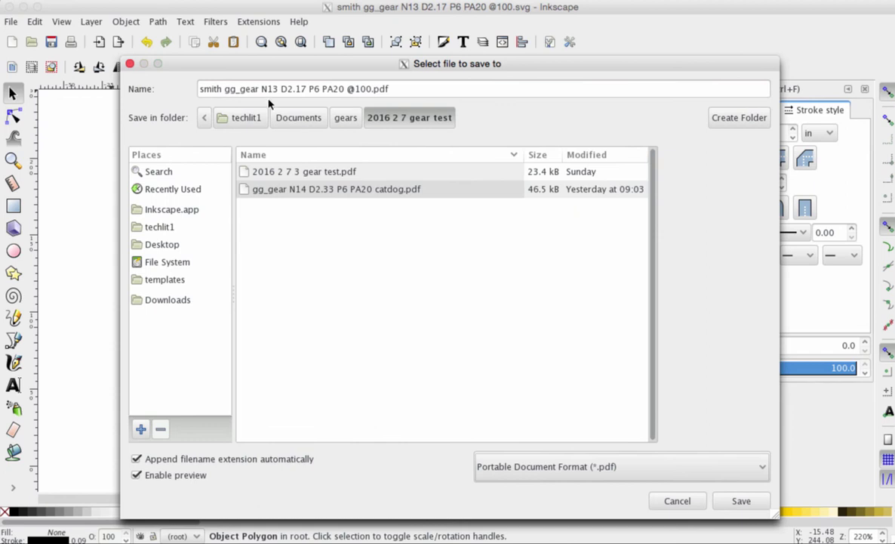
- Insert 'wood' after the name prefix and save the PDF, accepting the default PDF options
{"action": "left_click", "coordinate": [223, 90]}
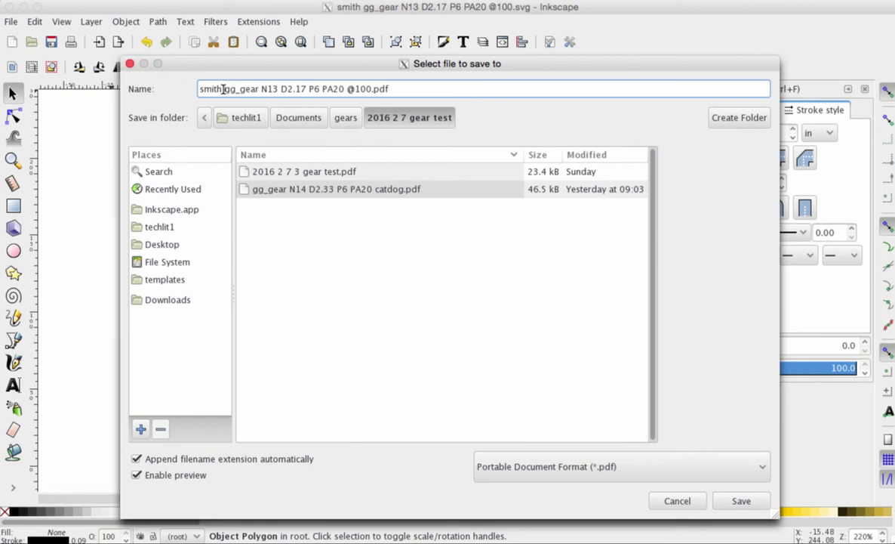
{"action": "type", "text": "wood"}
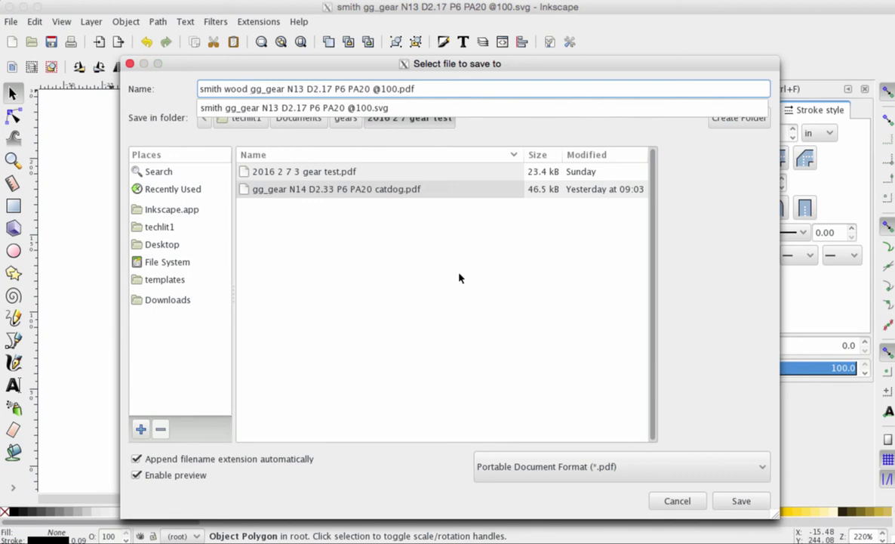
{"action": "left_click", "coordinate": [739, 506]}
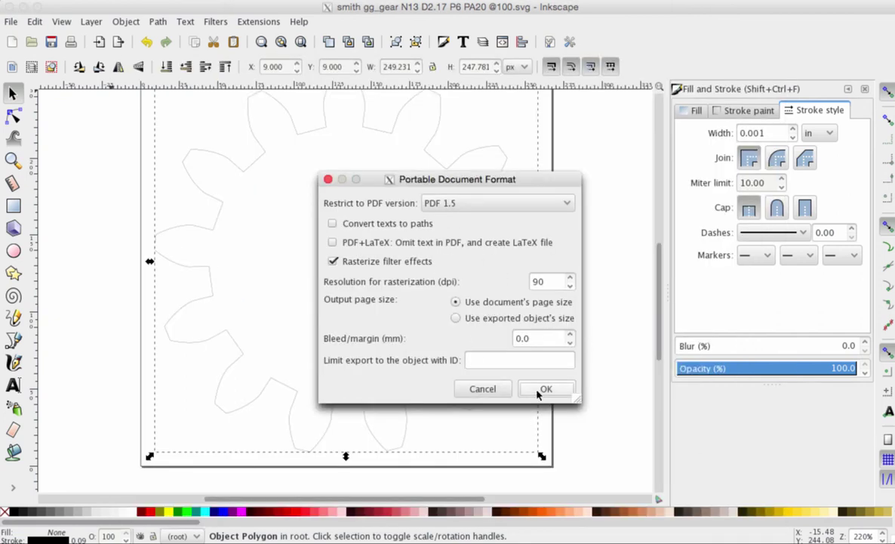
{"action": "left_click", "coordinate": [538, 391]}
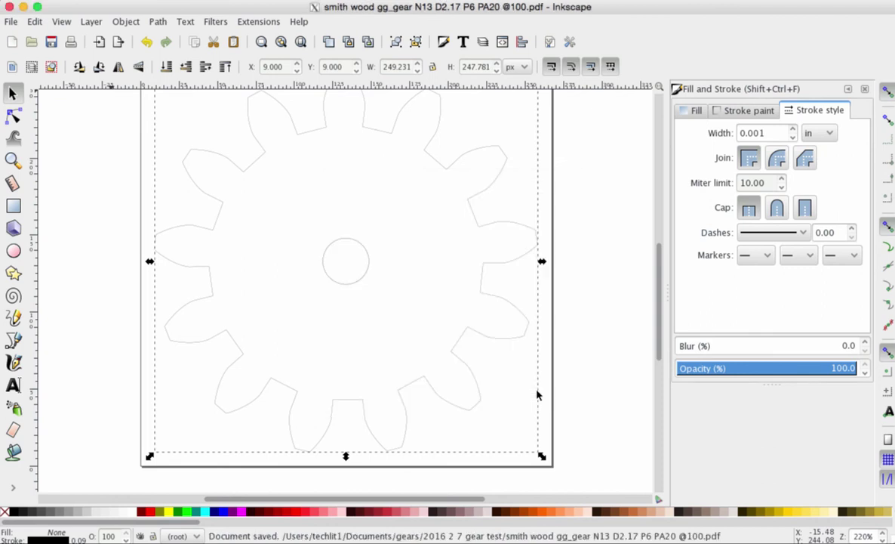